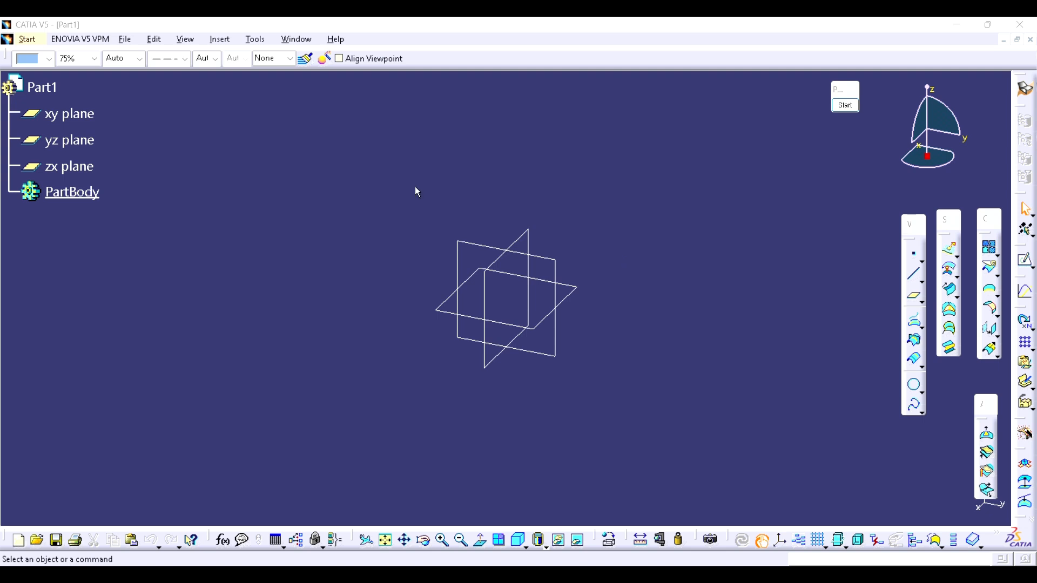
Step: Detach the set of fillet commands and float it in the free area of the workspace
left_click(997, 316)
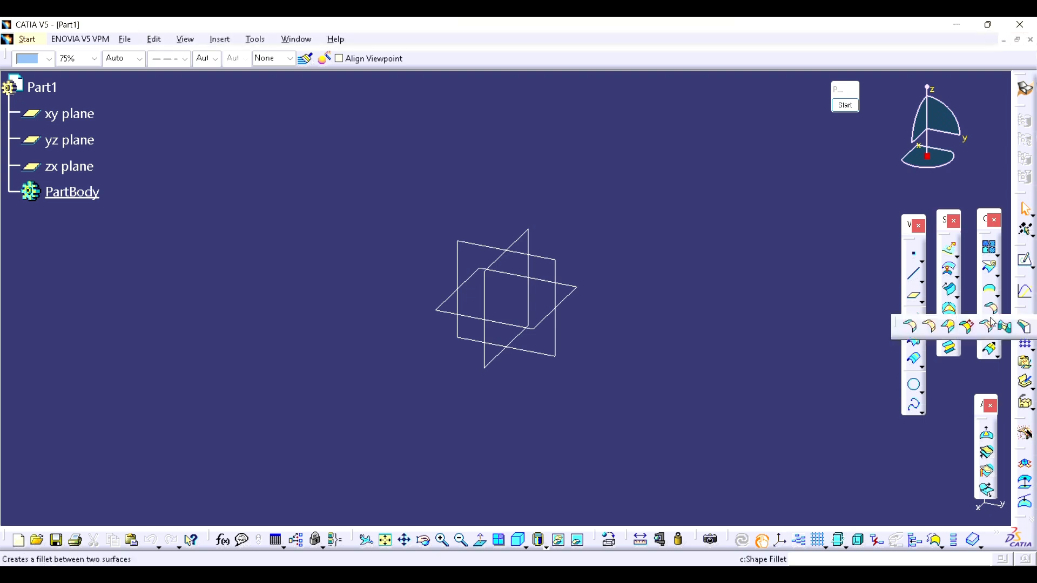
left_click(740, 172)
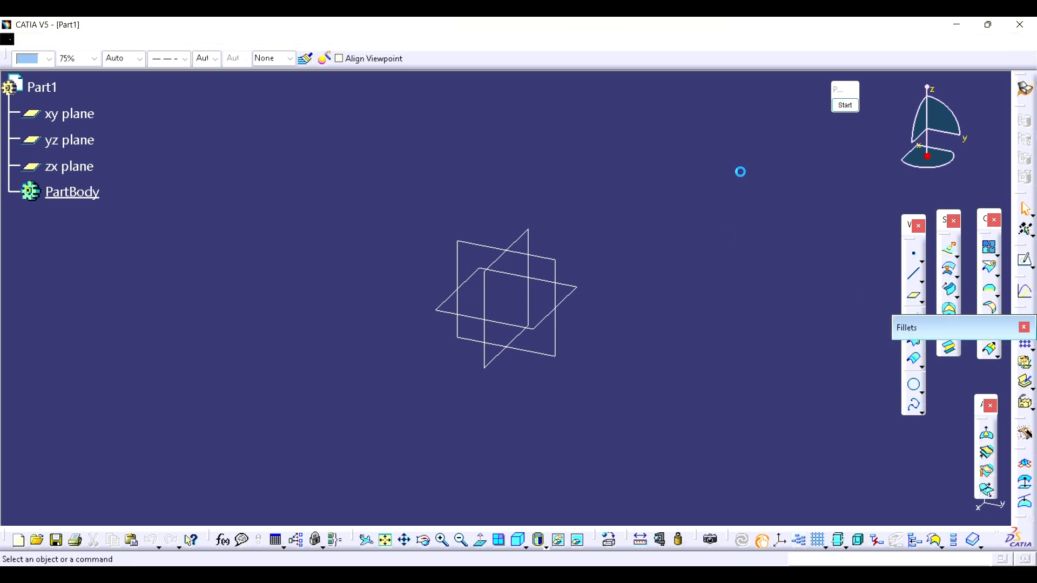
left_click_drag(773, 143, 747, 149)
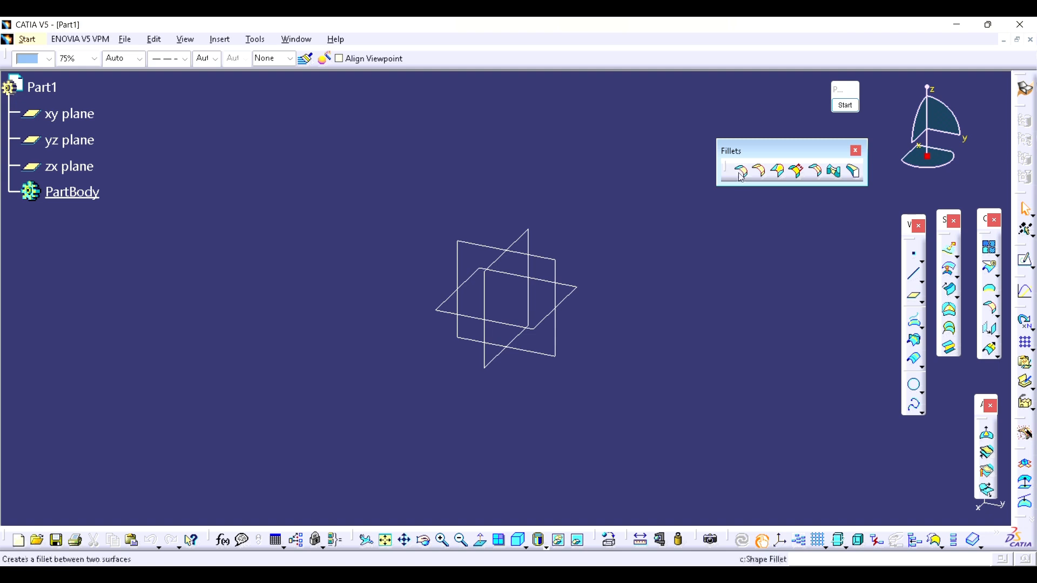
Step: Hide the three reference planes and create a point at the origin
left_click_drag(363, 183, 578, 388)
left_click(630, 418)
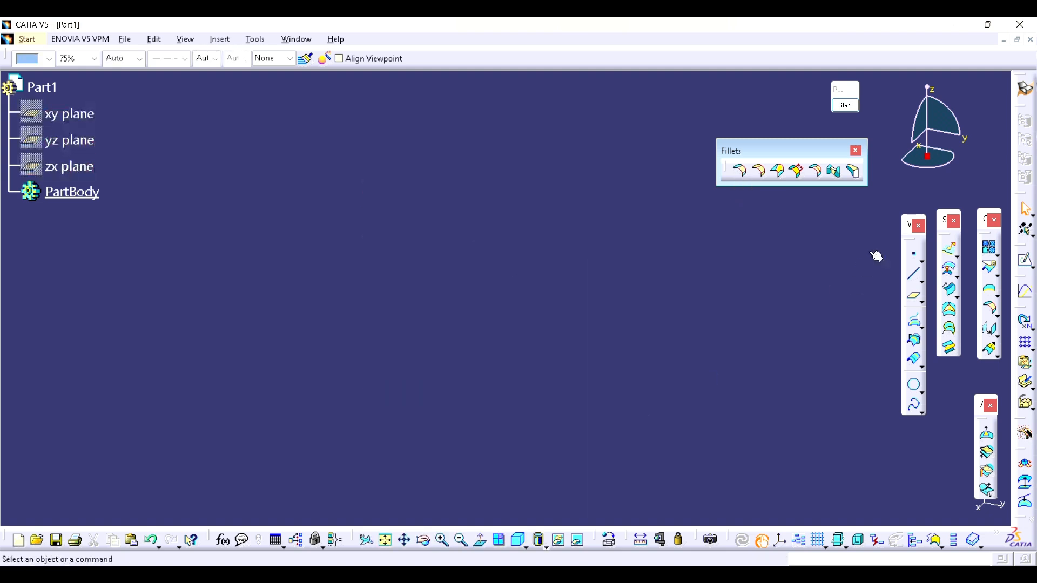
left_click(913, 255)
left_click(703, 387)
Step: Create a Point-Direction line through the point along the X component, running from -135 mm to 145 mm
left_click(912, 276)
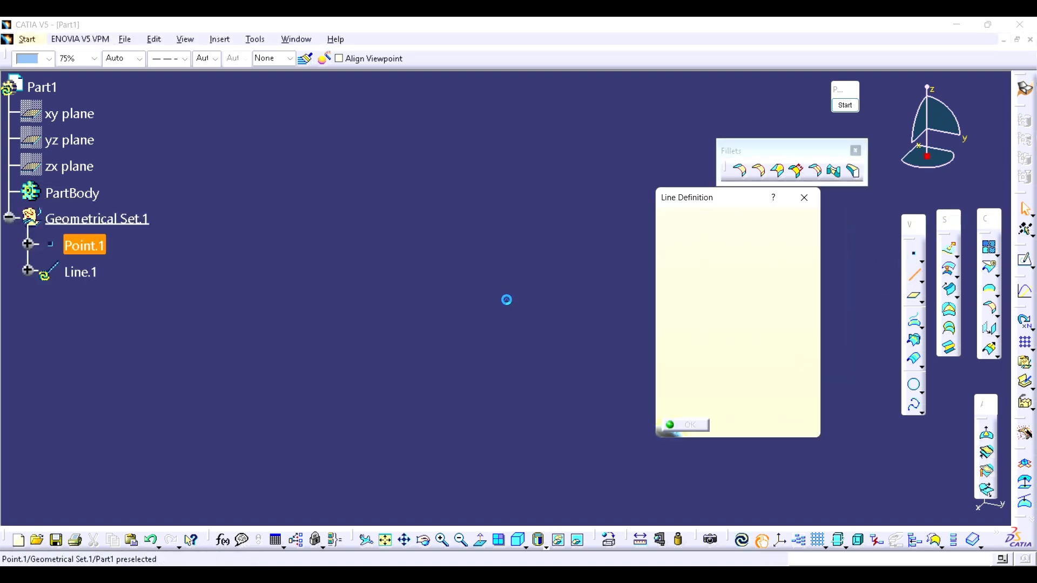
left_click(510, 298)
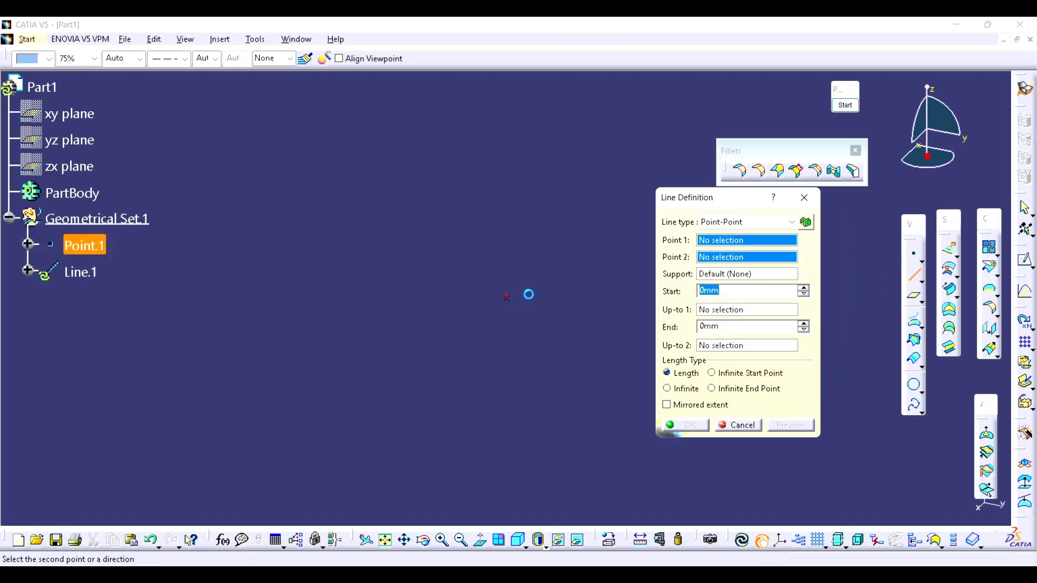
left_click(778, 223)
left_click(756, 246)
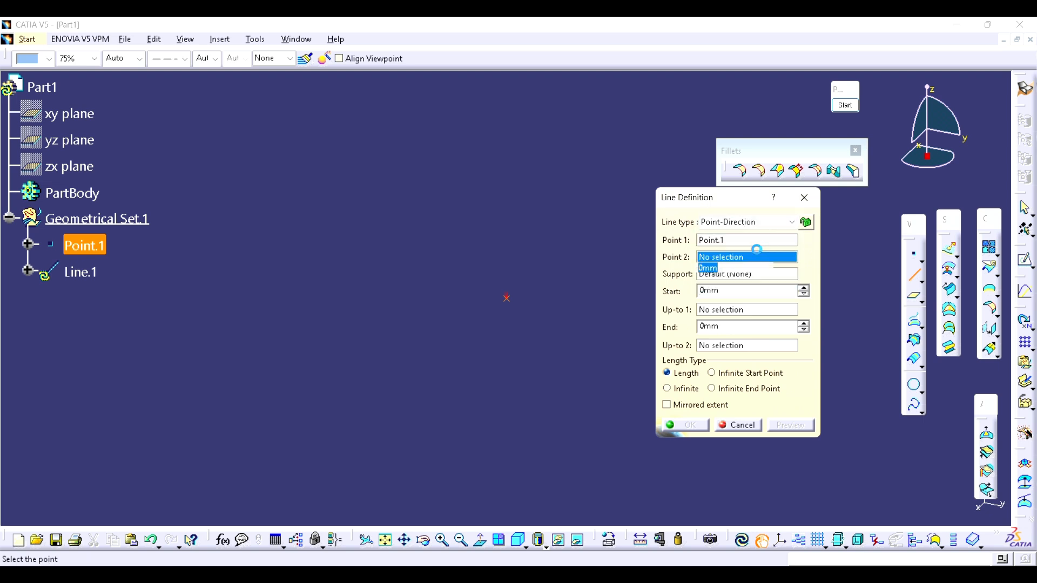
right_click(749, 259)
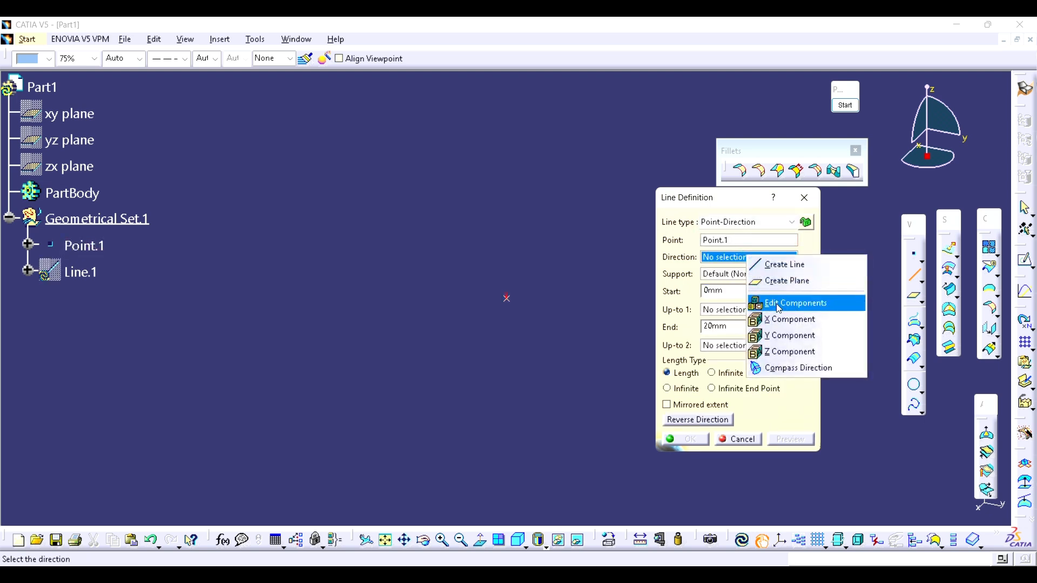
left_click(789, 319)
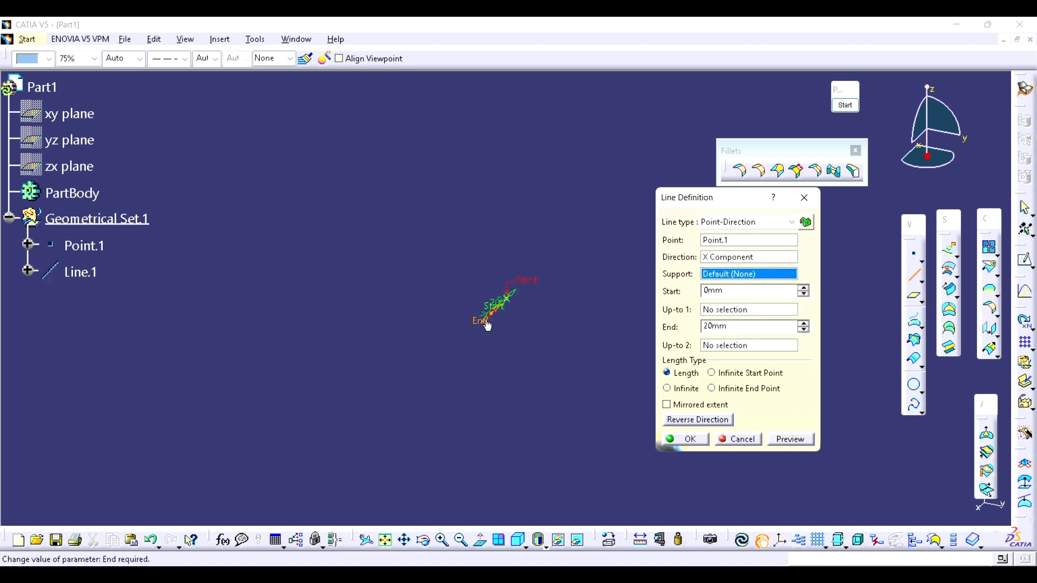
left_click_drag(517, 299, 613, 200)
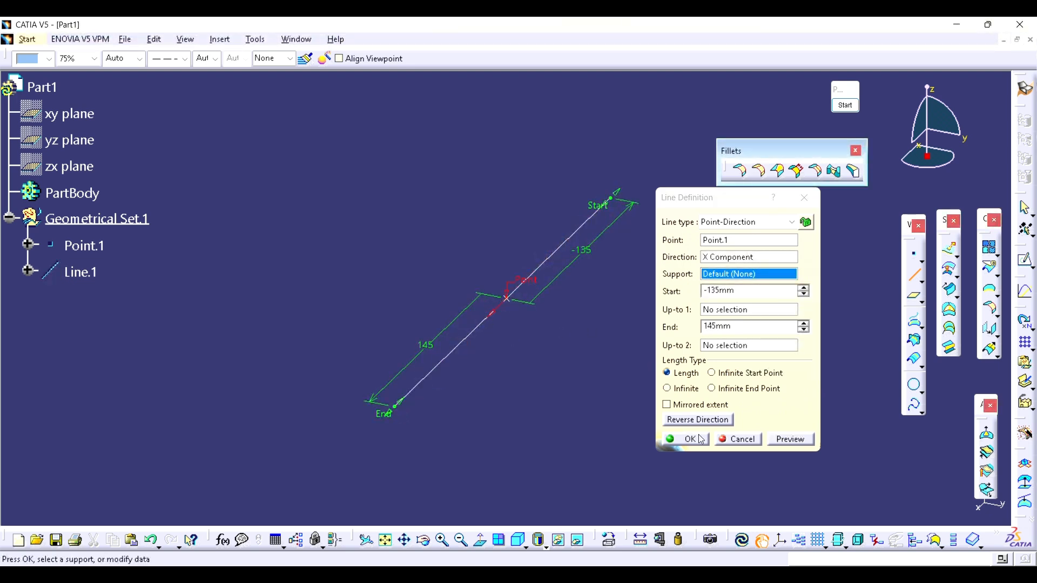
left_click(699, 438)
Step: Extrude the line as a surface along the Z component, 100 mm to both sides
left_click(944, 258)
left_click(544, 257)
right_click(811, 288)
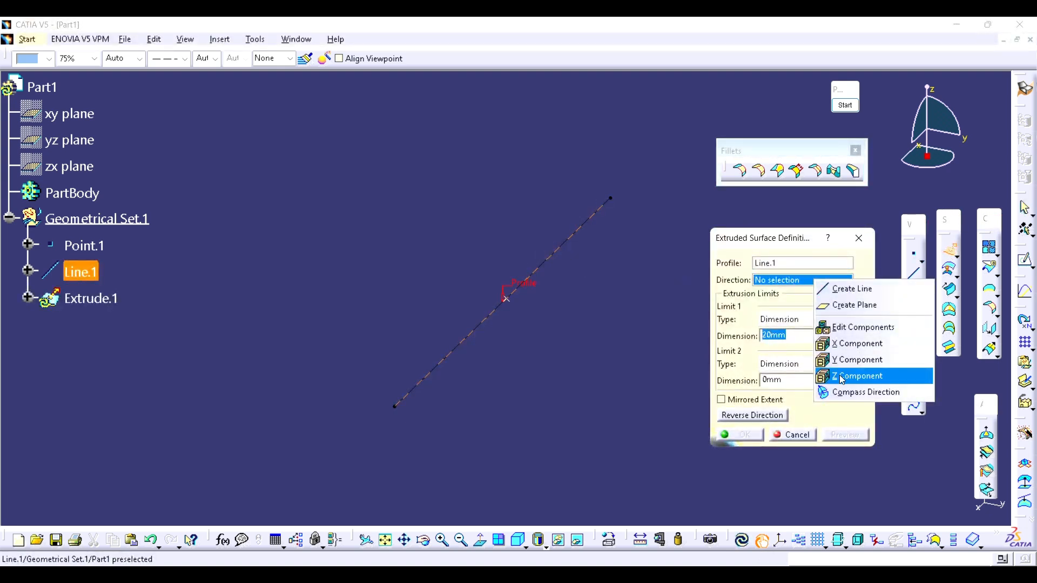
left_click(878, 375)
type("100")
double_click(790, 379)
type("100")
left_click(748, 436)
Step: Extrude the same line as a second surface along the Y component, 100 mm to both sides
left_click(951, 250)
left_click(511, 289)
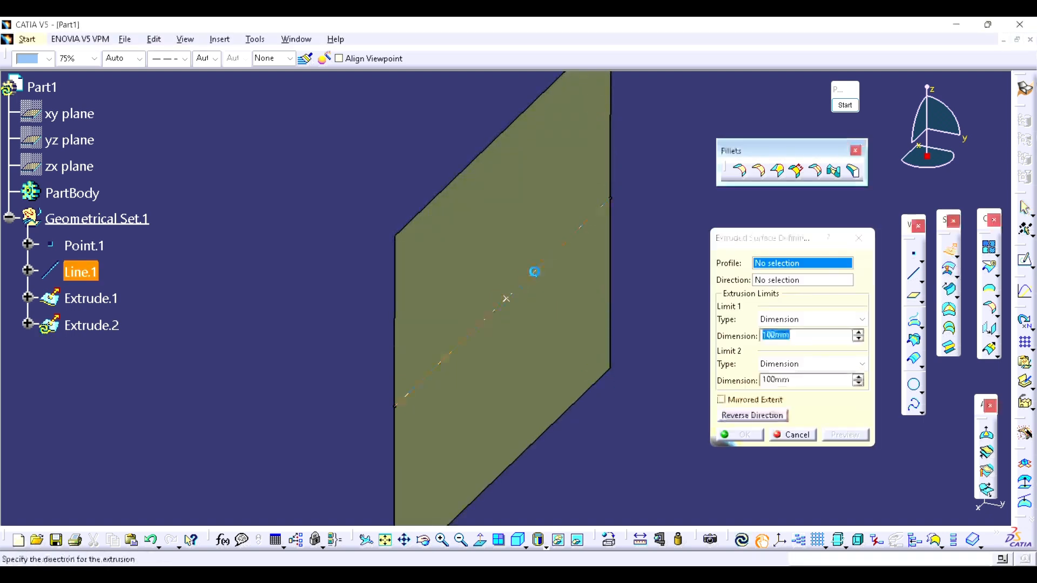
right_click(788, 288)
left_click(866, 359)
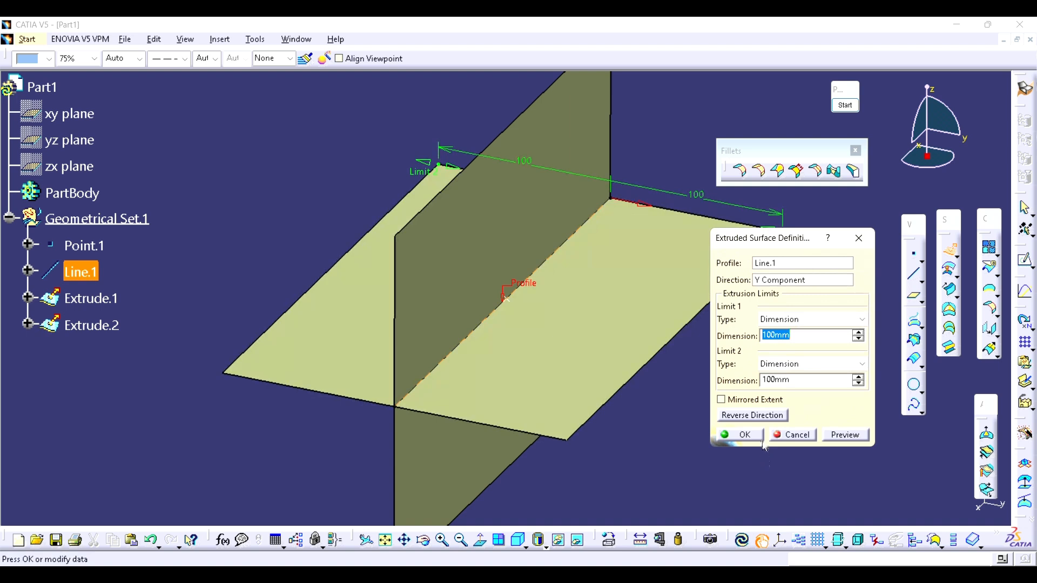
left_click(742, 435)
Step: Hide the point and the line so that only the two crossing surfaces are shown
middle_click_drag(565, 303, 631, 346)
middle_click_drag(557, 333, 532, 342)
left_click(92, 245)
left_click(87, 273, "ctrl")
key("ctrl+h")
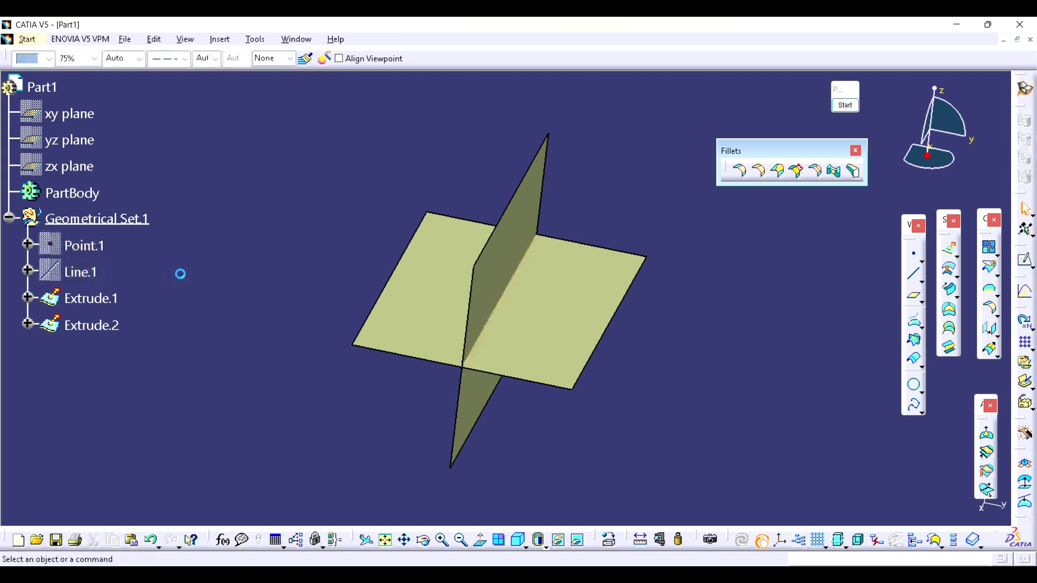
Step: Start a BiTangent shape fillet with the horizontal surface as Support 1 and the vertical surface as Support 2
middle_click_drag(509, 297, 722, 340)
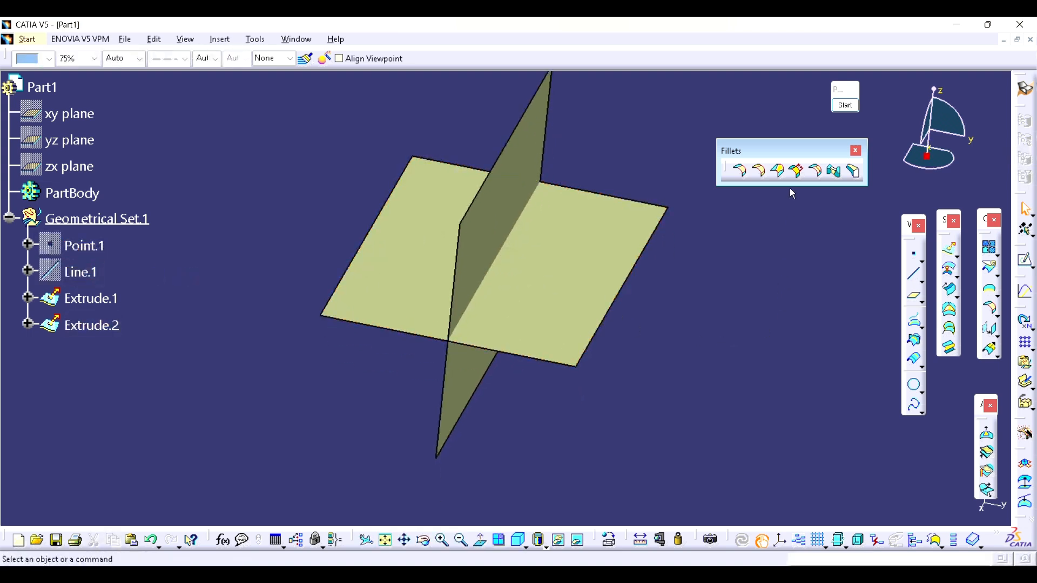
left_click(742, 171)
middle_click_drag(569, 282, 590, 227)
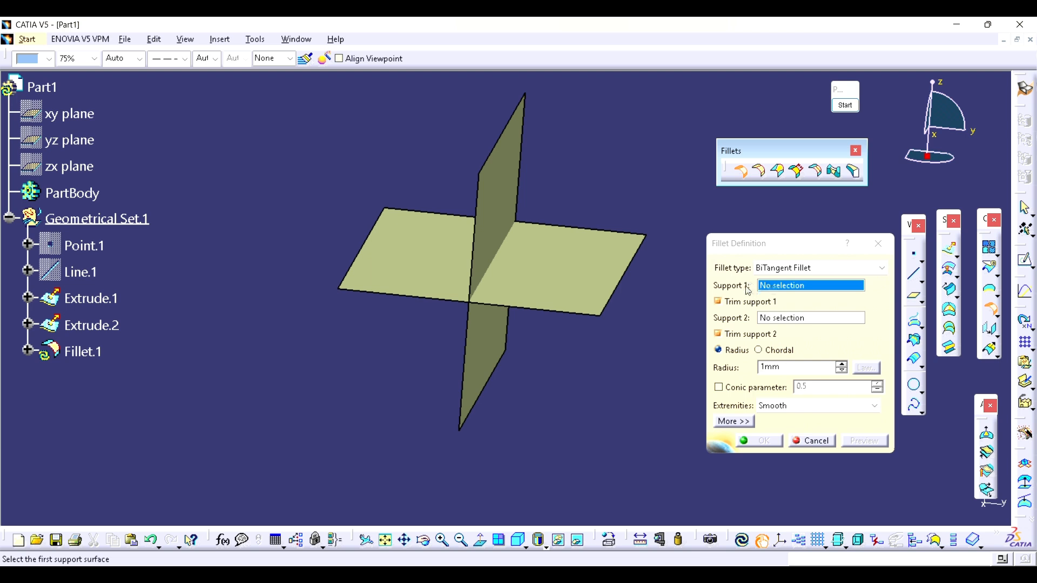
left_click(578, 282)
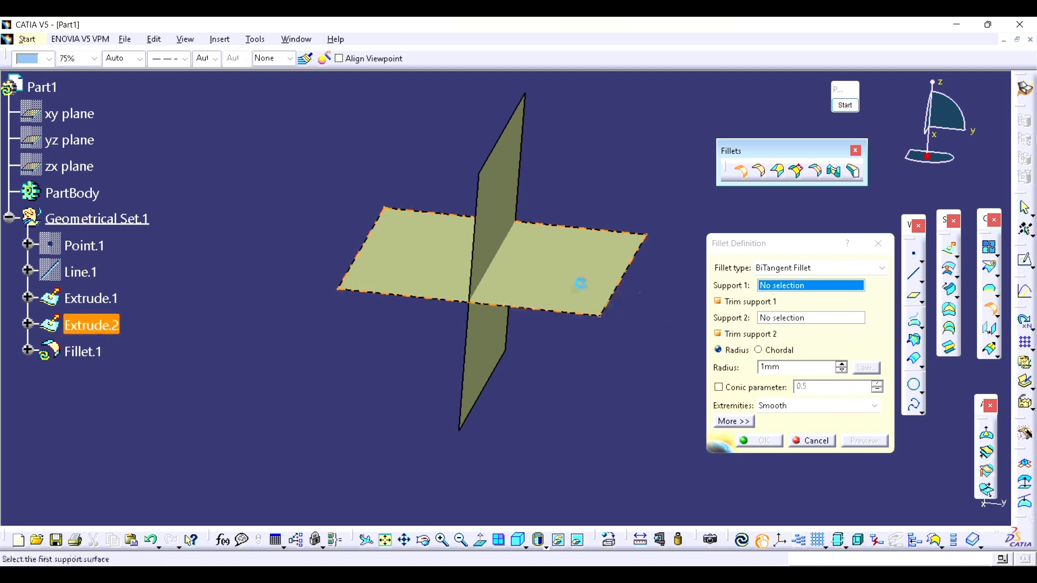
left_click(497, 342)
middle_click_drag(489, 347, 531, 345)
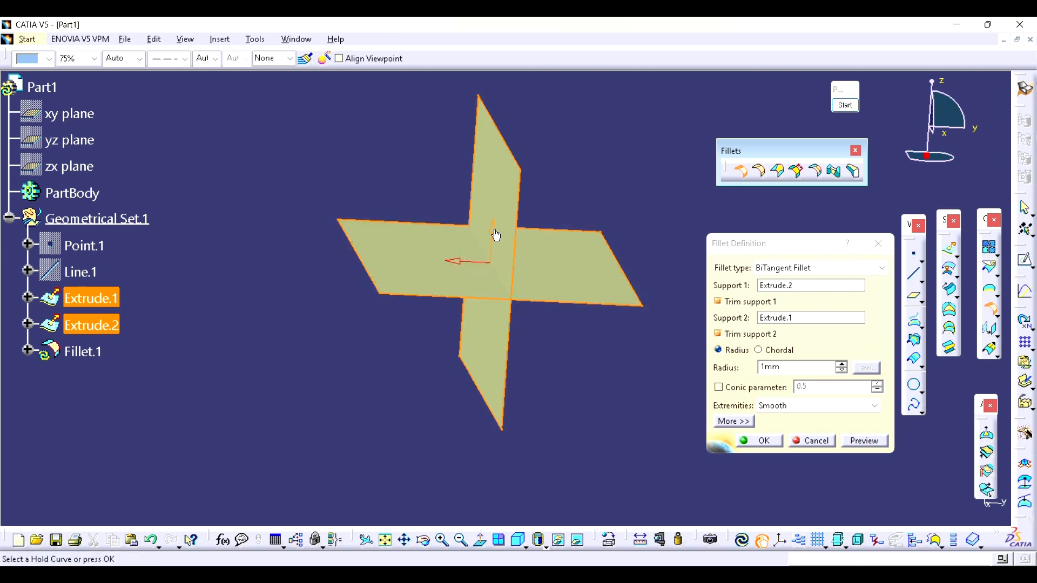
Step: Mark the possible fillet corners between the surfaces with red on-screen pen strokes and end the annotation
left_click(845, 106)
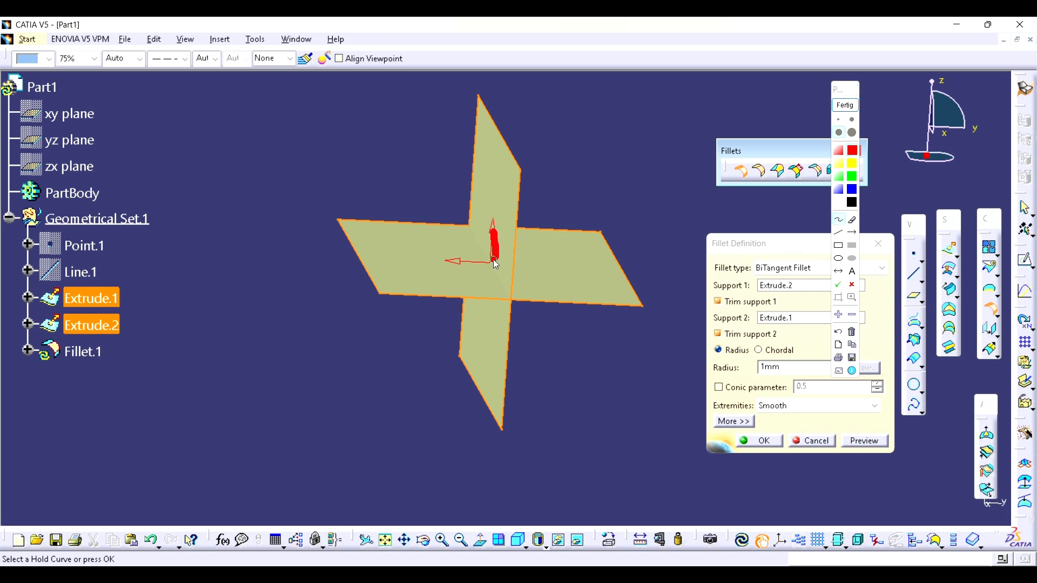
left_click_drag(479, 273, 494, 248)
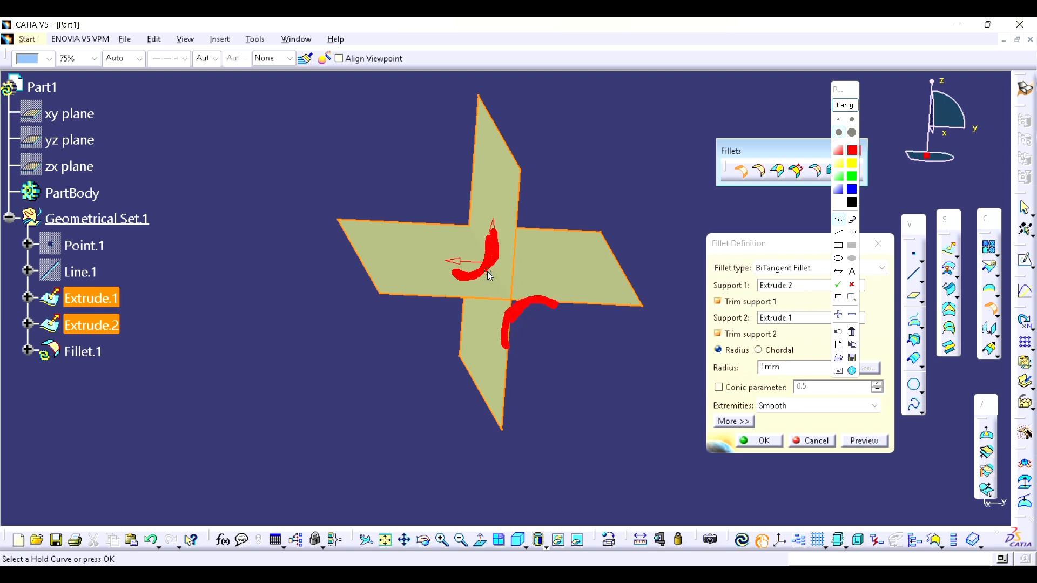
mouse_move(517, 263)
left_mouse_down()
mouse_move(562, 264)
mouse_move(551, 271)
left_mouse_up()
mouse_move(481, 306)
left_mouse_down()
mouse_move(482, 347)
mouse_move(495, 329)
left_mouse_up()
left_click(853, 110)
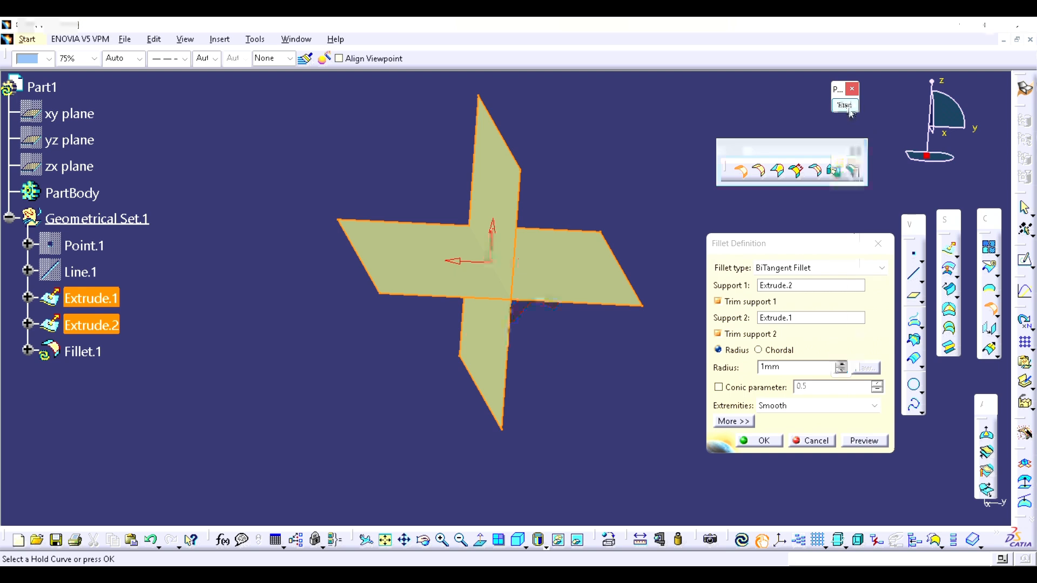
Step: Set the fillet radius to 10 mm and preview the fillet between the two surfaces
left_click(854, 438)
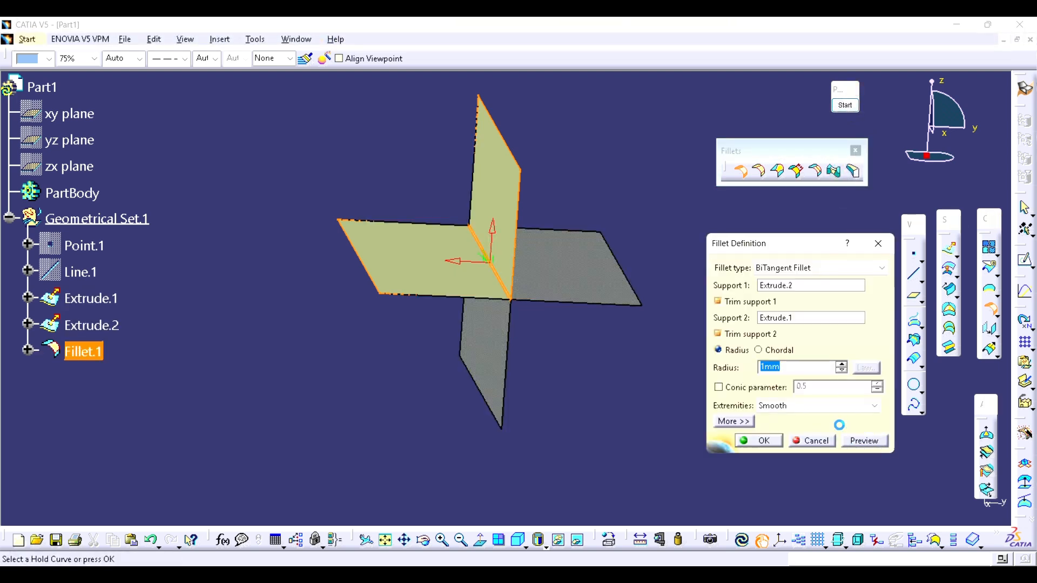
type("10")
left_click(850, 442)
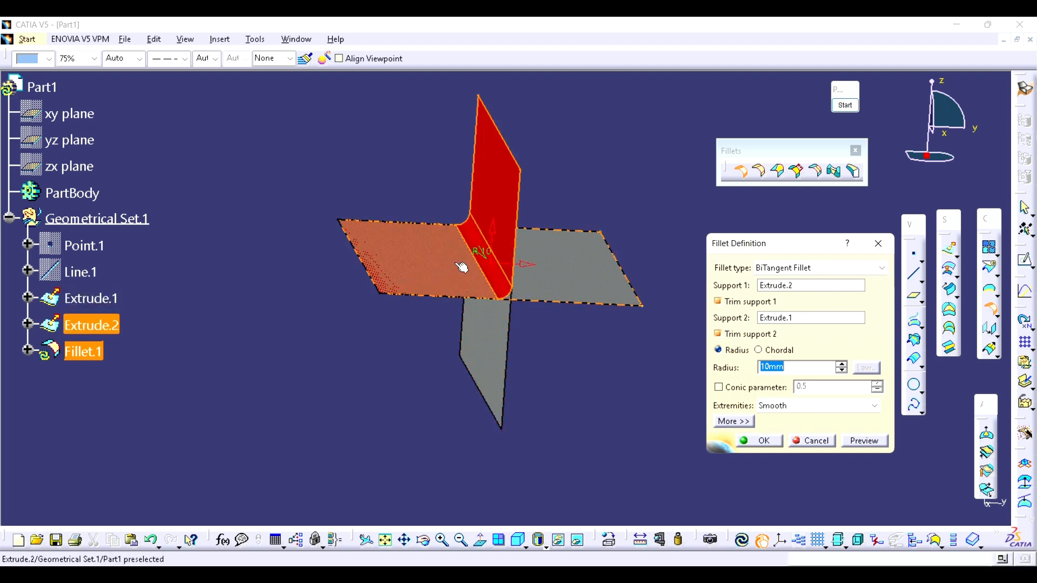
Step: Flip the fillet to the opposite side of the vertical surface, preview it and create the trimmed fillet
left_click(859, 441)
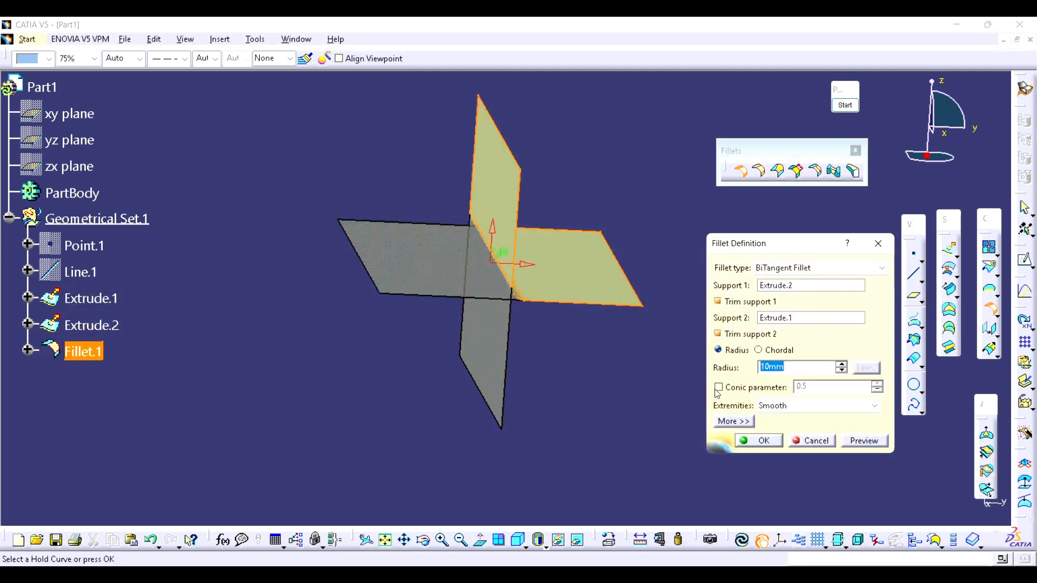
middle_click_drag(543, 312, 517, 312)
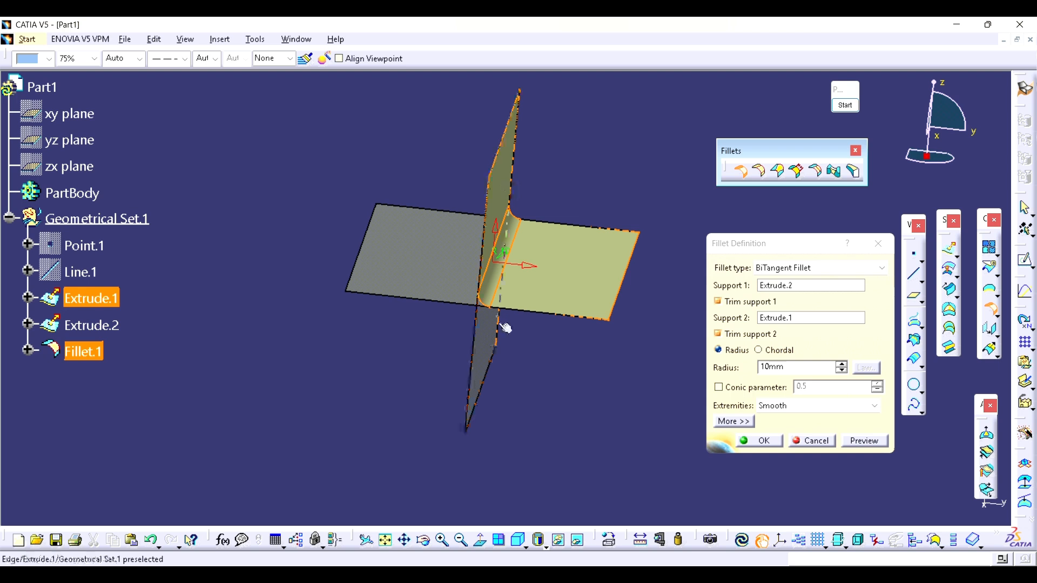
middle_click_drag(502, 319, 483, 327)
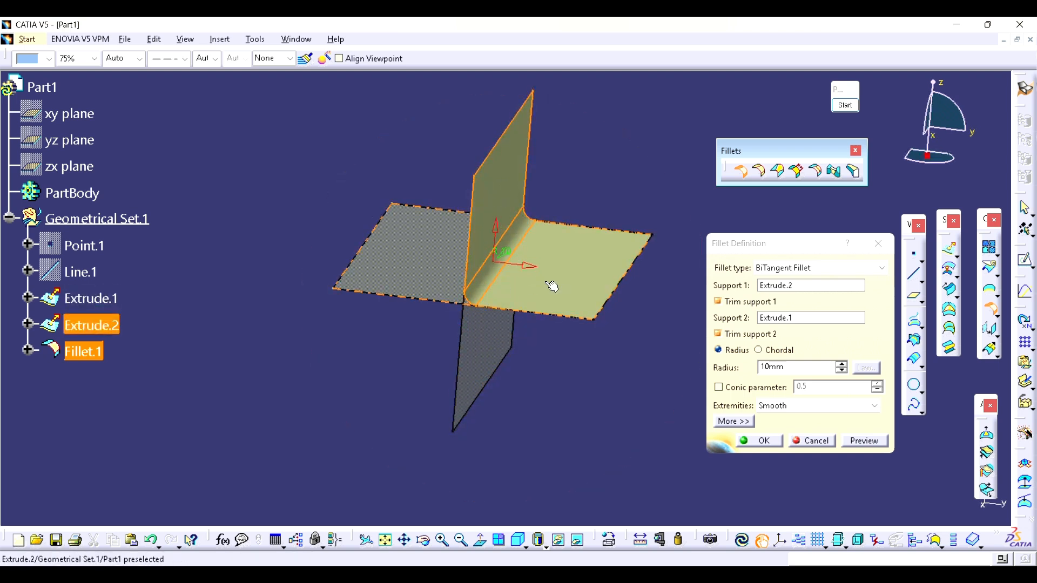
left_click(769, 439)
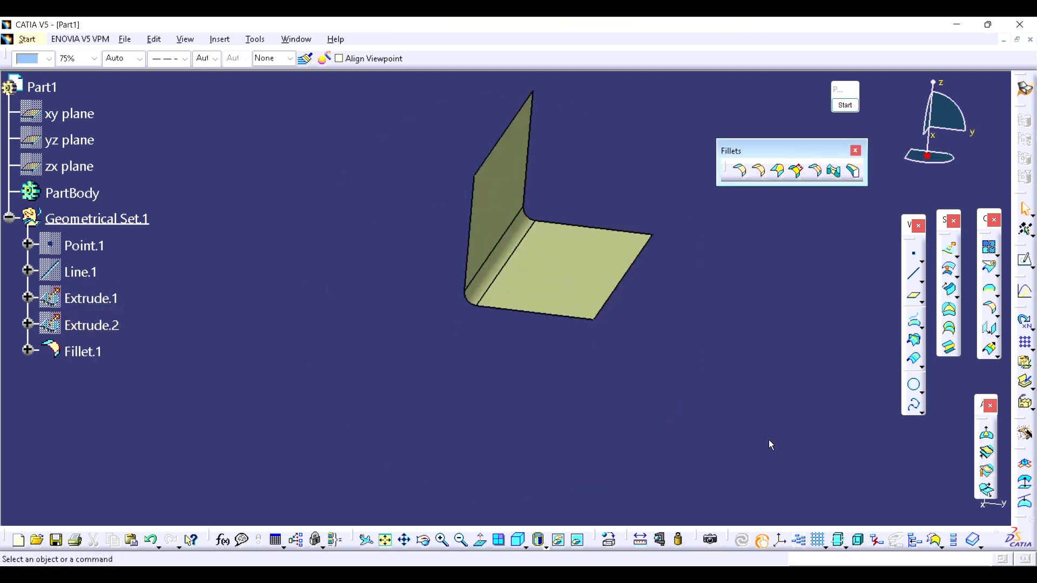
Step: Hide the finished fillet Fillet.1 and show the source surfaces Extrude.1 and Extrude.2 again
middle_click_drag(398, 268, 504, 330)
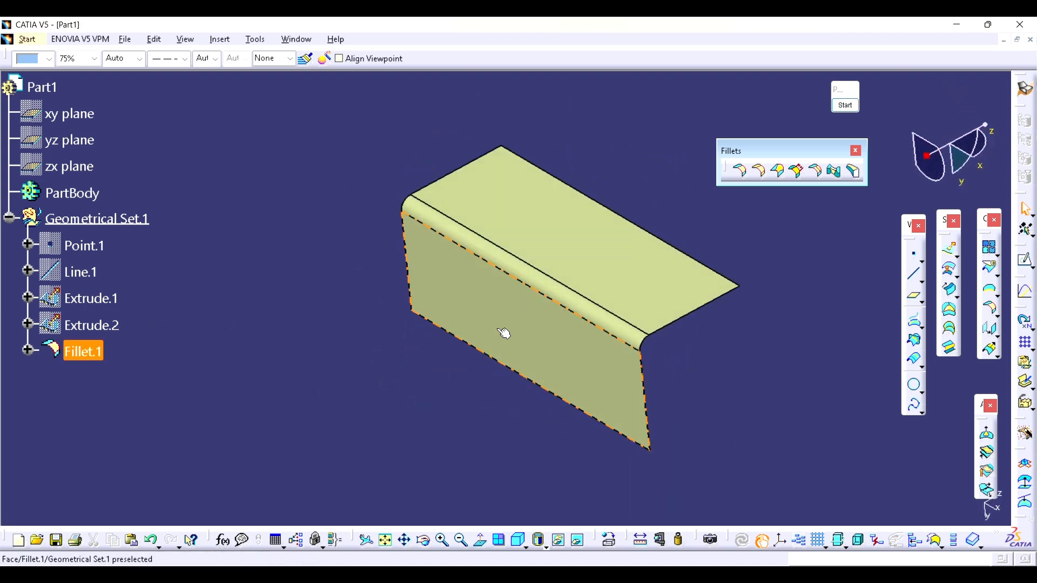
left_click(90, 358)
key("space")
left_click(101, 300)
key("space")
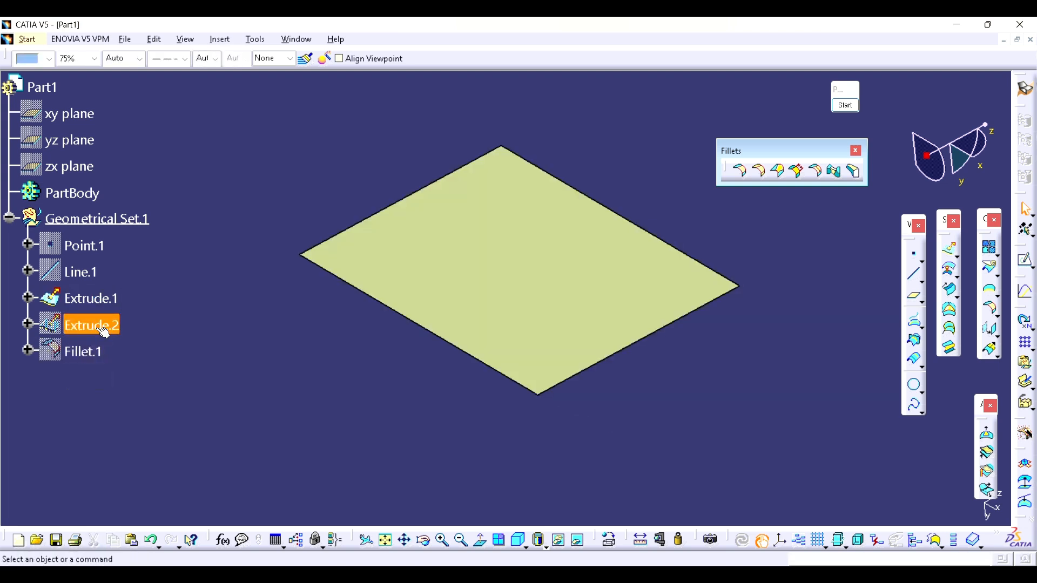
left_click(99, 328)
key("space")
Step: Trim the two crossing surfaces against each other in Standard mode into one L-shaped surface with a sharp edge
middle_click_drag(318, 361, 601, 208)
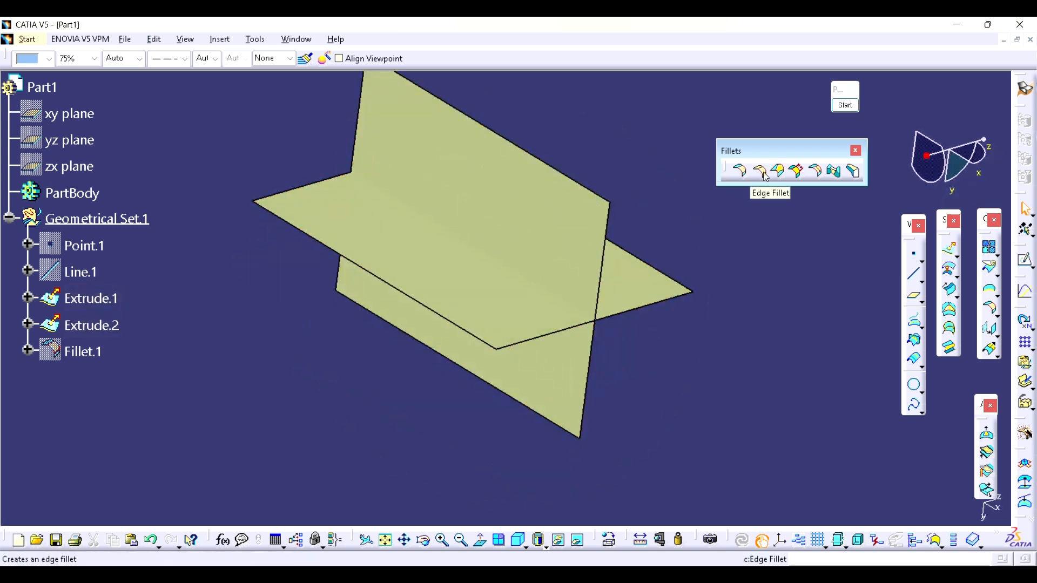
middle_click_drag(583, 389, 533, 377)
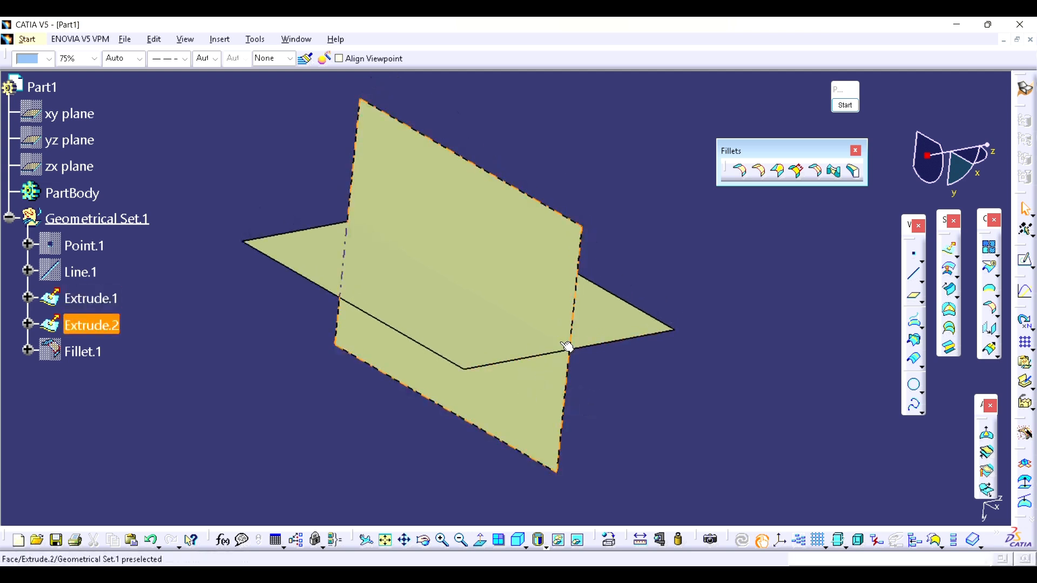
left_click(995, 293)
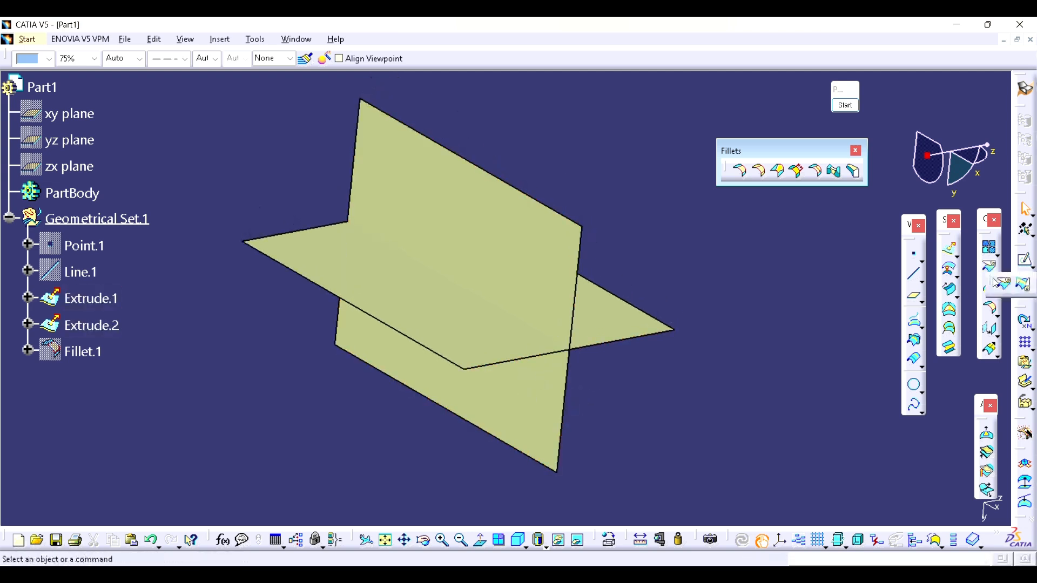
left_click(1023, 286)
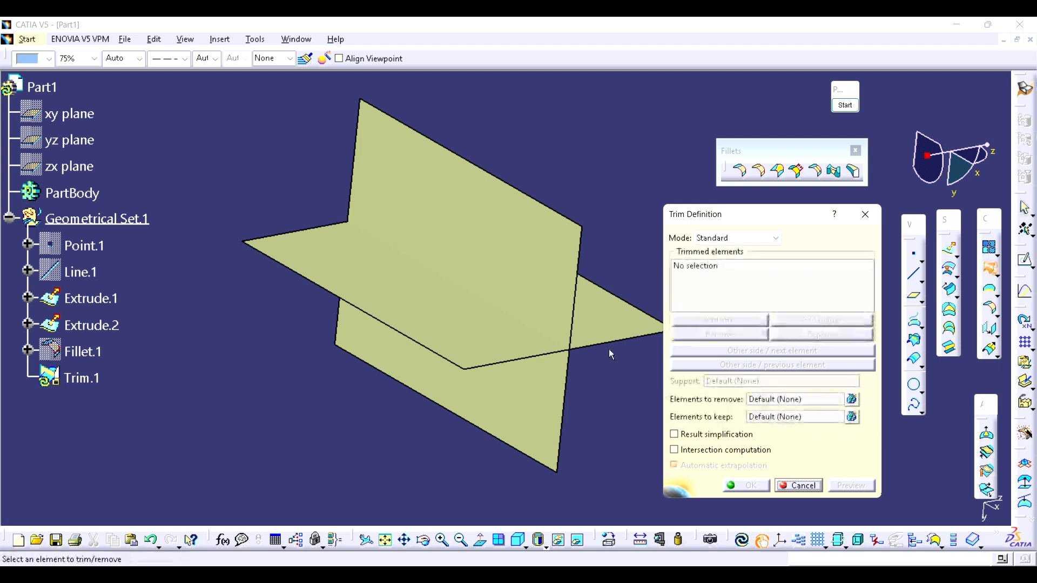
left_click(578, 351)
left_click(530, 377)
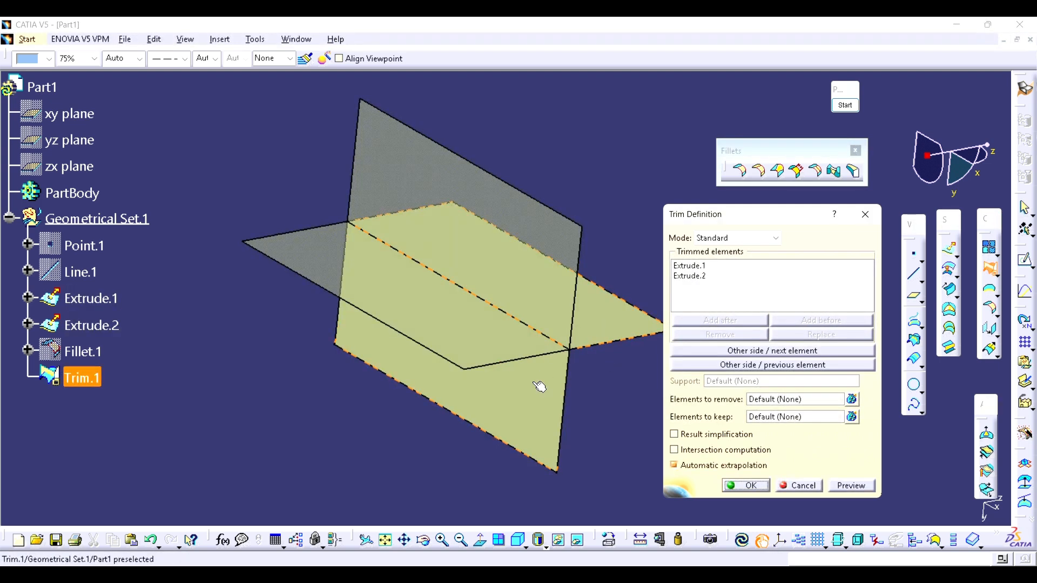
left_click(759, 489)
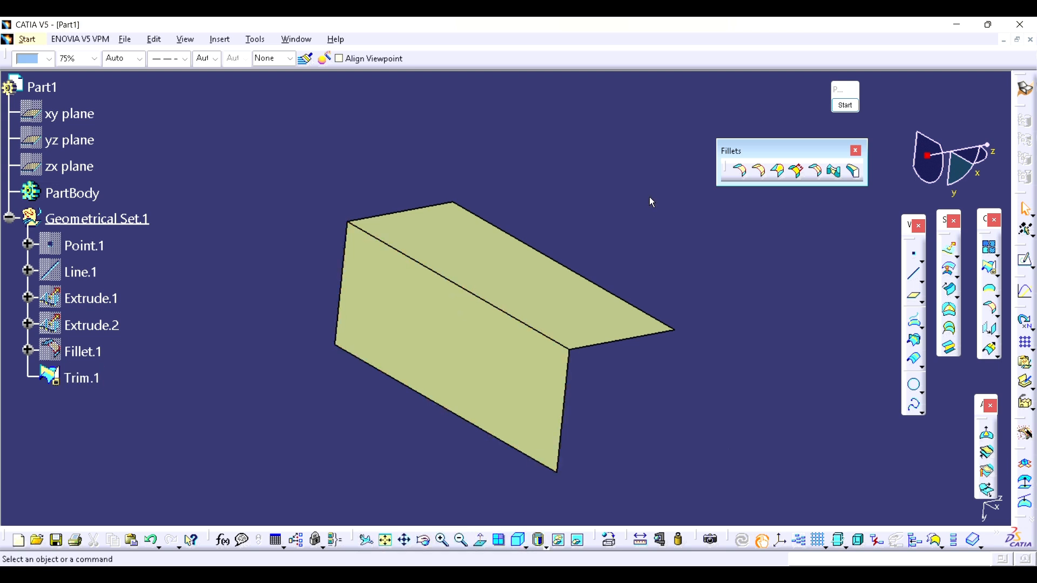
Step: Create a 20 mm edge fillet on the sharp edge of the trimmed surface, previewing it before confirming
left_click(760, 173)
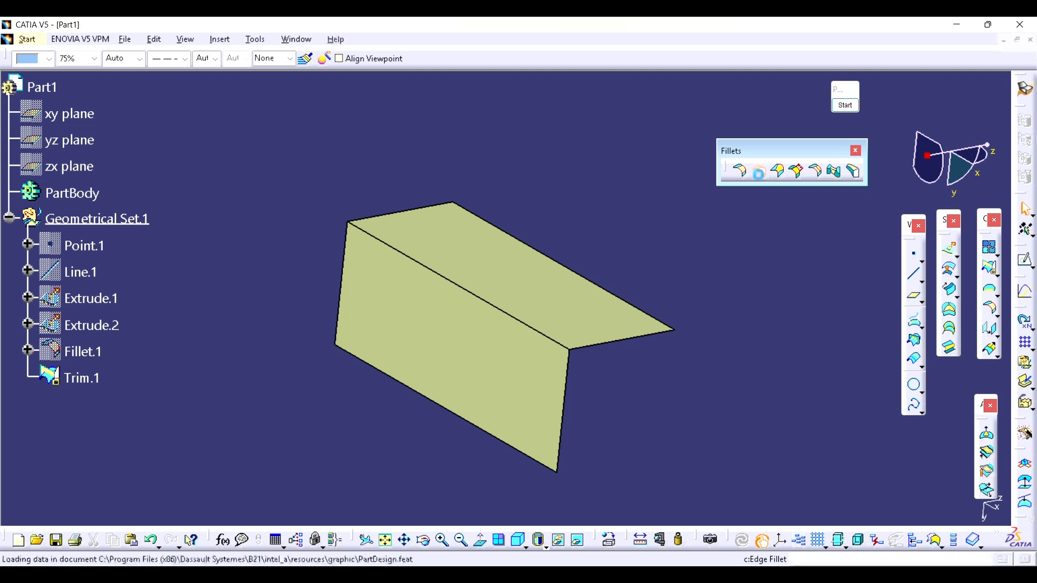
left_click(479, 297)
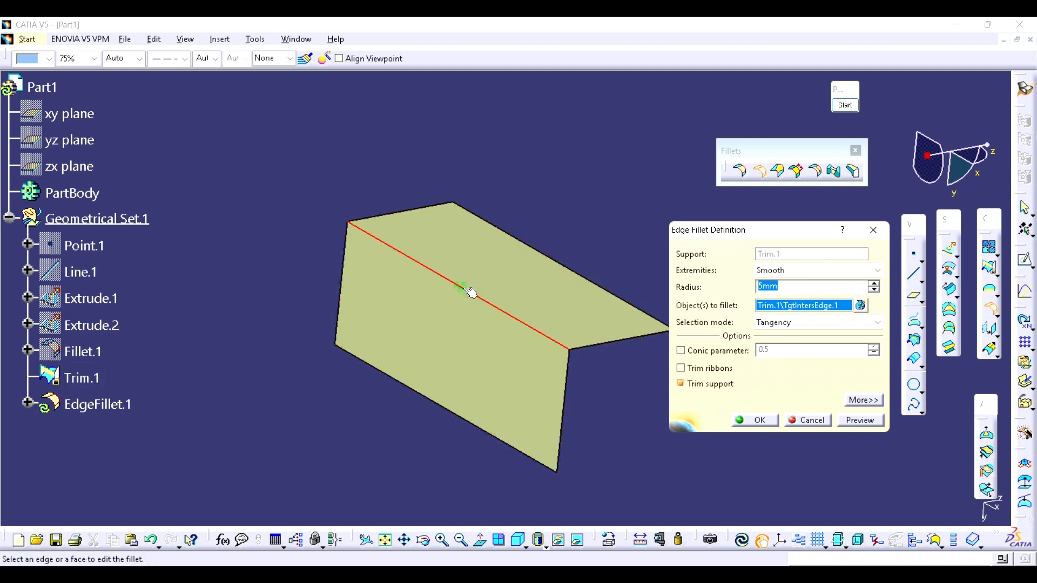
type("20")
left_click(862, 423)
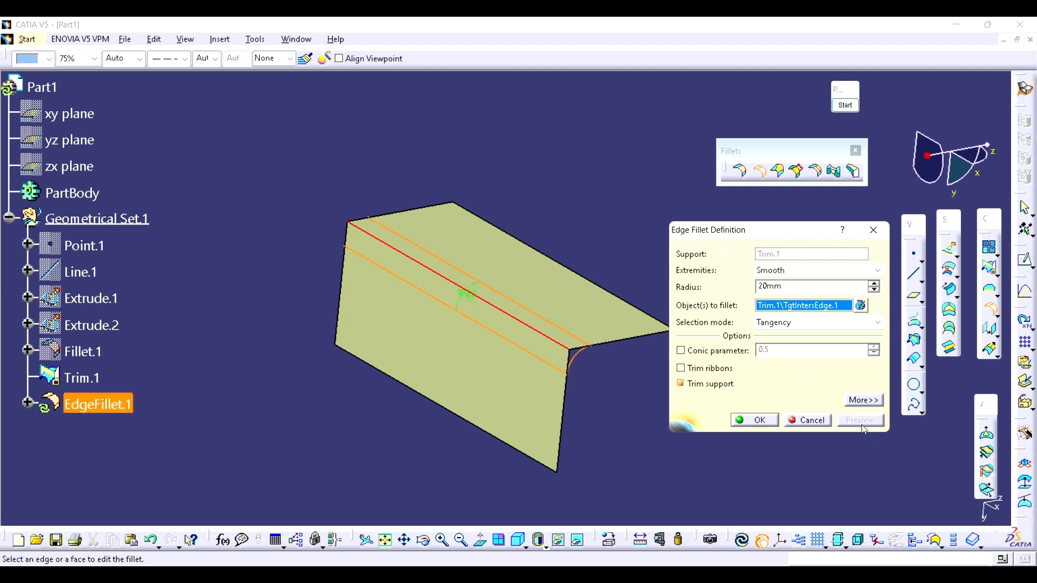
left_click(755, 420)
middle_click_drag(666, 405, 550, 351)
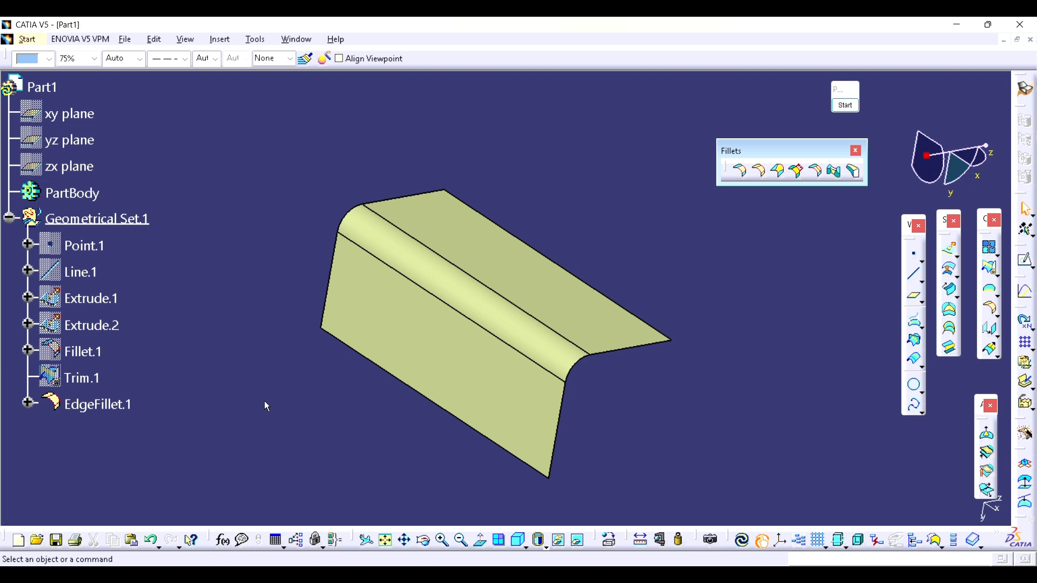
Step: Hide the finished fillet EdgeFillet.1 and show the trimmed surface Trim.1 again
left_click(114, 408)
key("space")
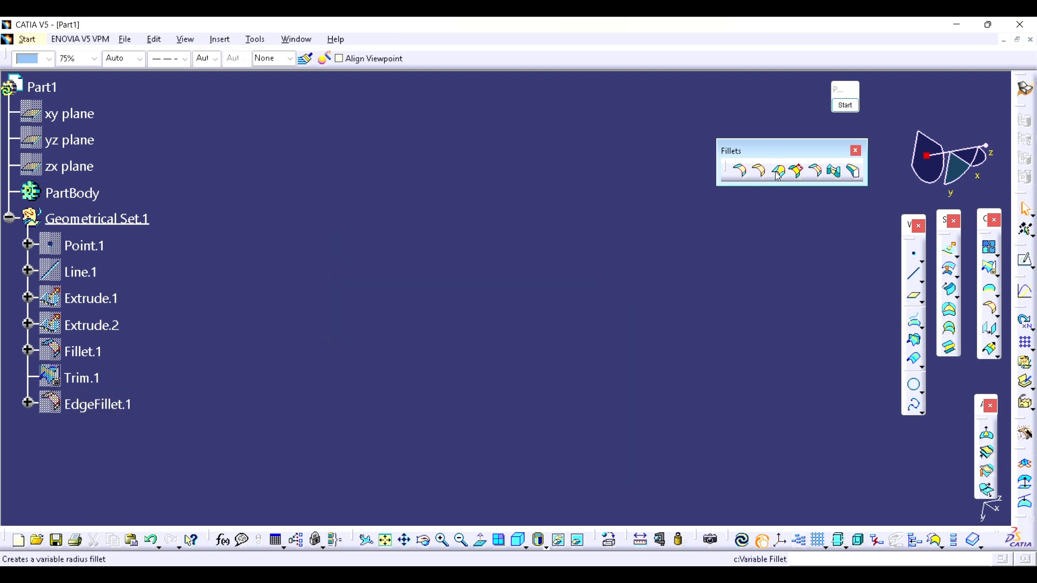
left_click(81, 378)
key("space")
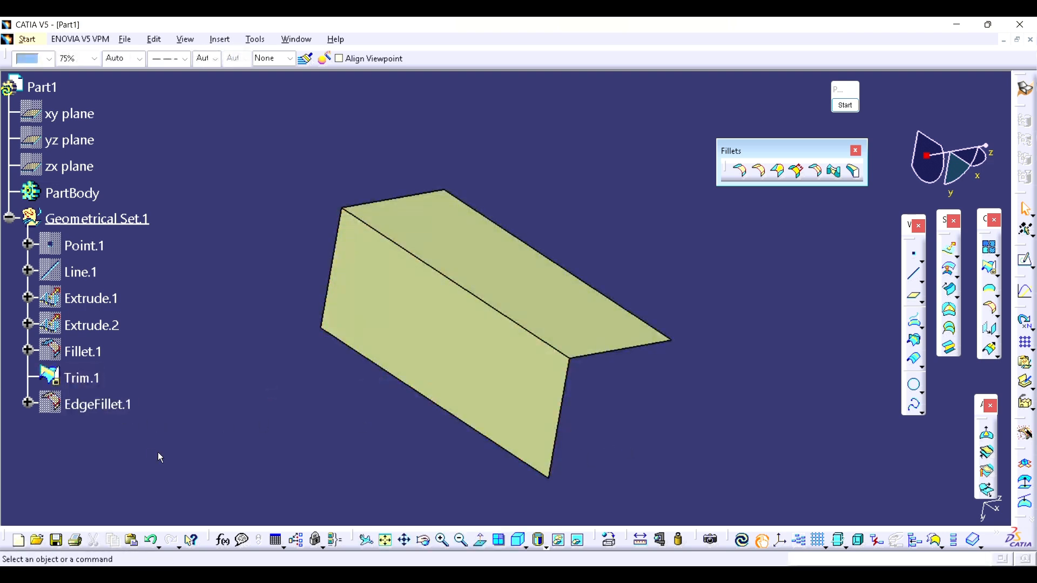
Step: Create a variable radius fillet on the sharp edge of Trim.1, with a 40 mm radius at the edge's front end
left_click(739, 170)
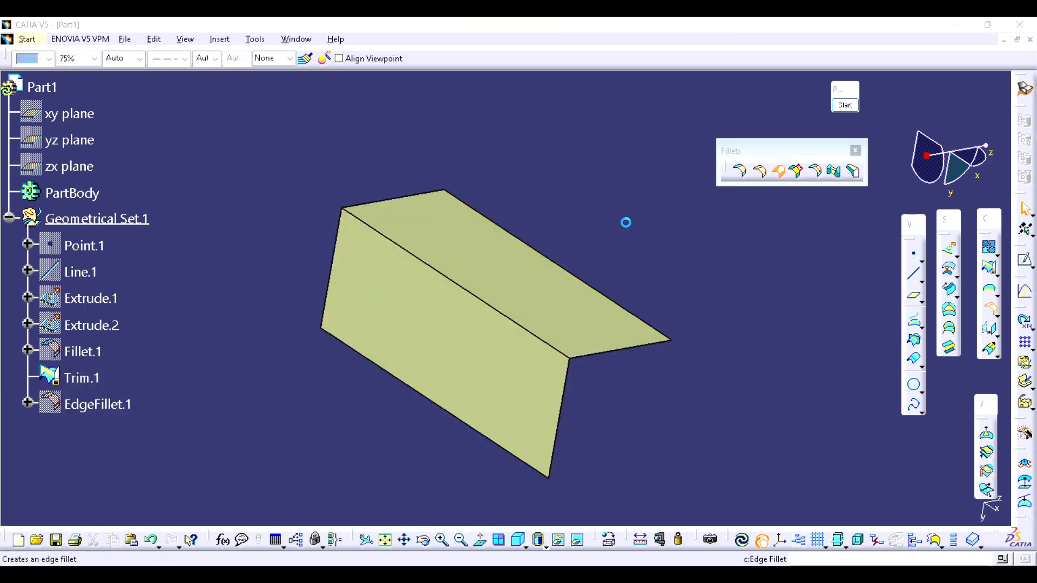
left_click(431, 267)
middle_click_drag(417, 326, 408, 352)
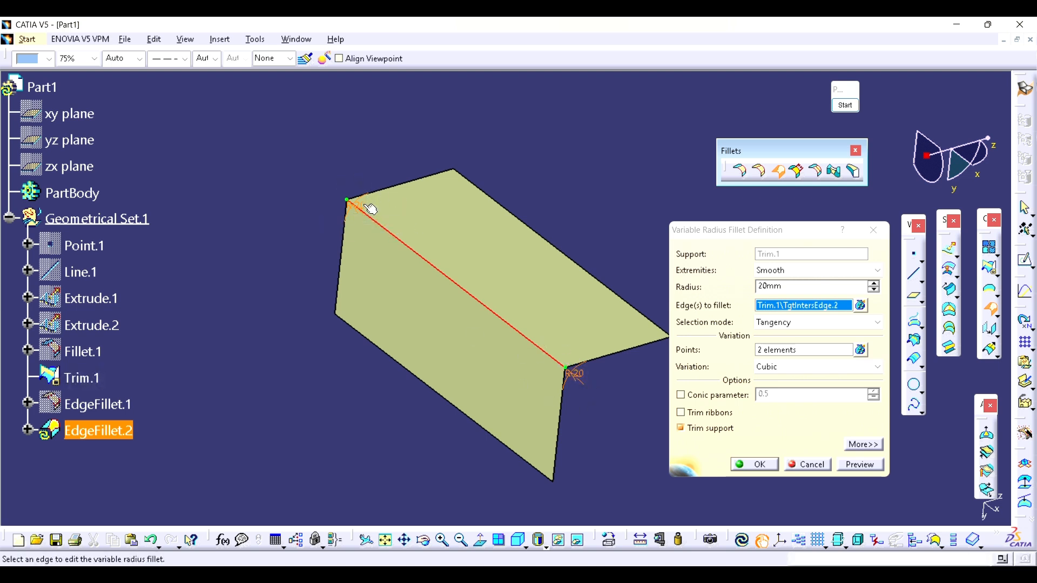
double_click(586, 378)
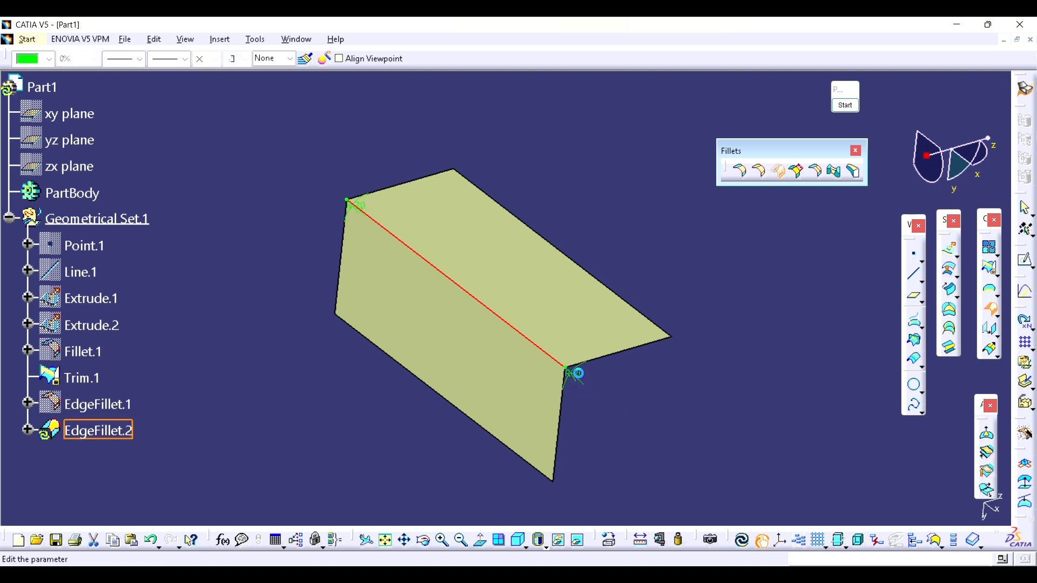
type("40")
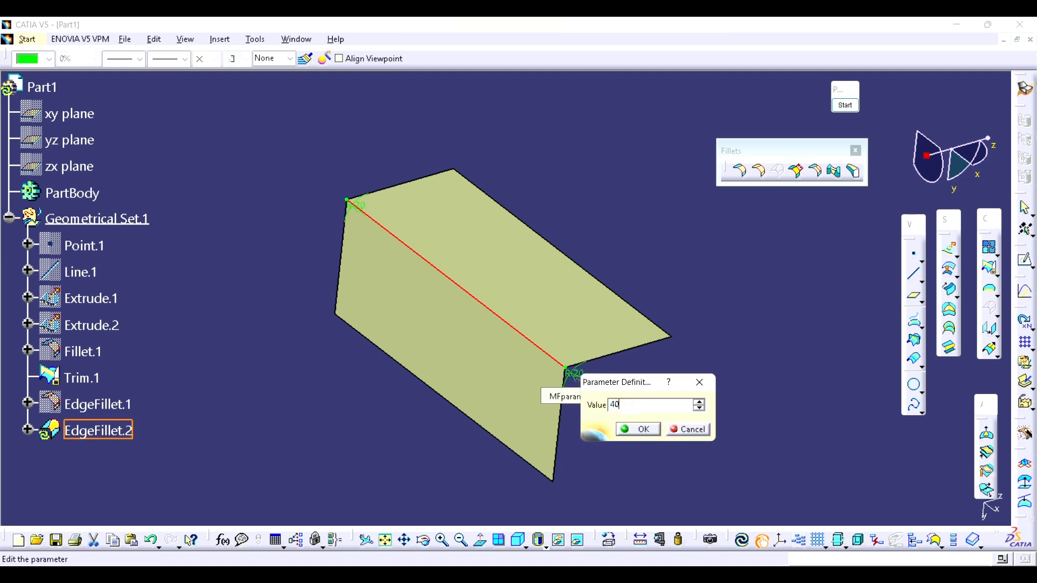
left_click(637, 429)
left_click(855, 465)
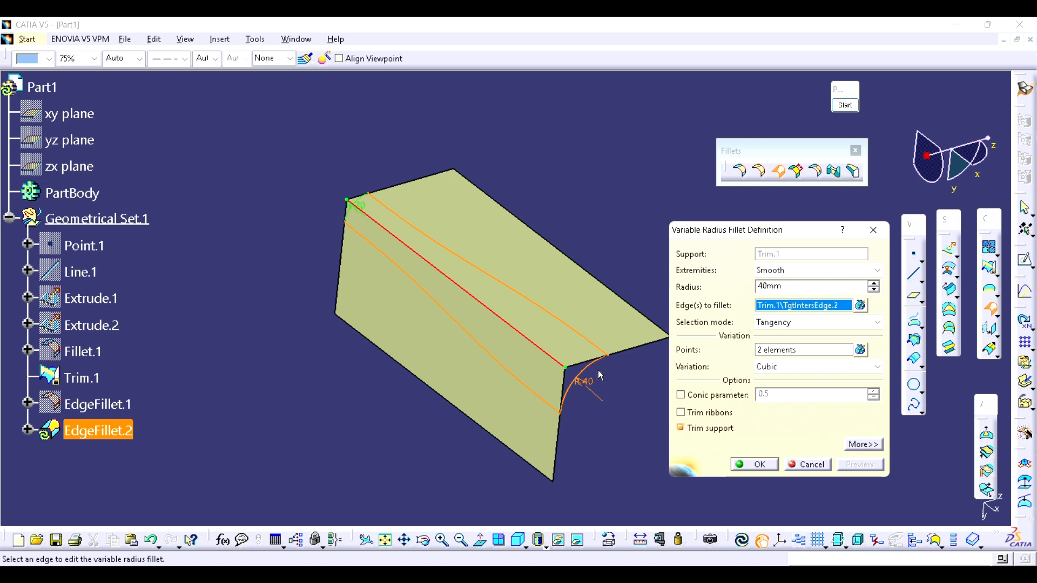
left_click(754, 464)
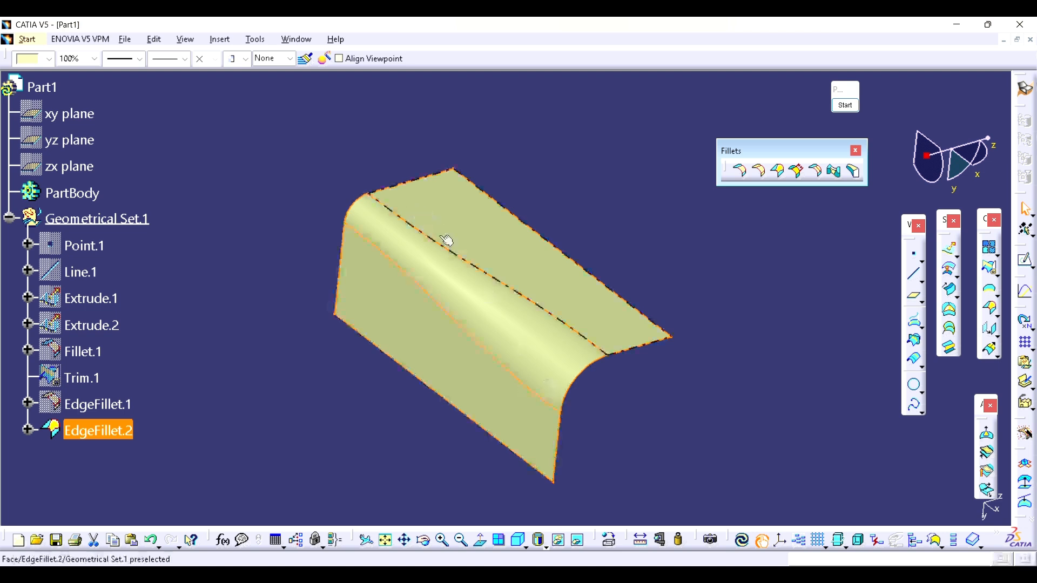
left_click(668, 389)
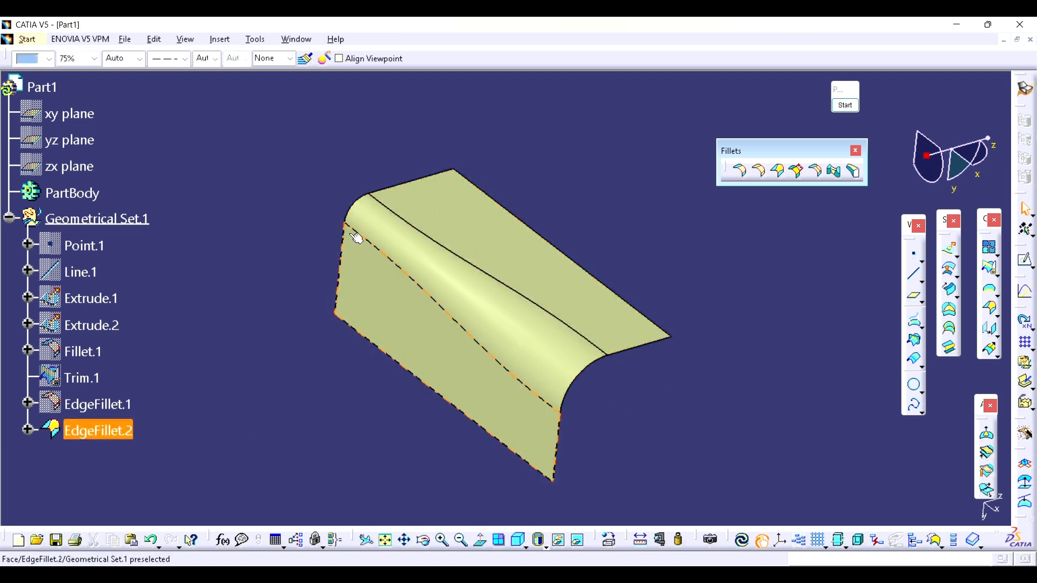
left_click(518, 469)
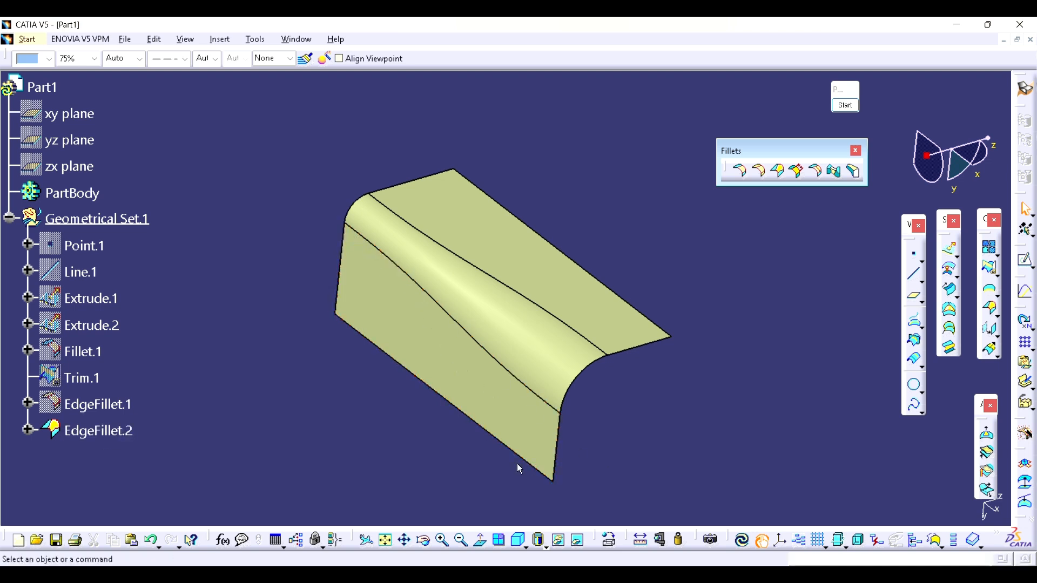
Step: Change the radius variation of the variable fillet EdgeFillet.2 to Linear, preview it and apply the change
double_click(115, 430)
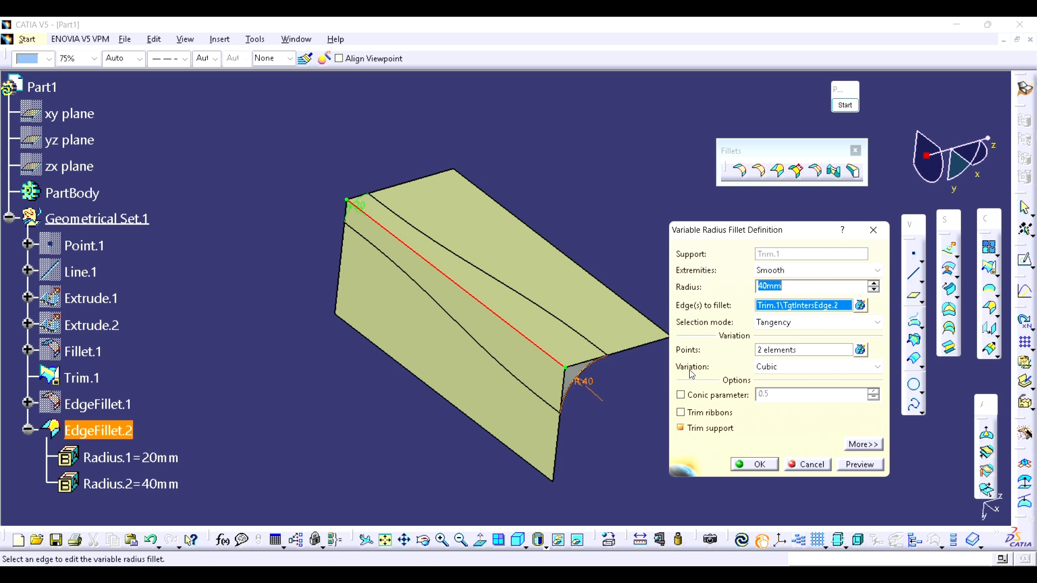
left_click(785, 366)
left_click(780, 390)
left_click(845, 465)
middle_click_drag(596, 439, 602, 364)
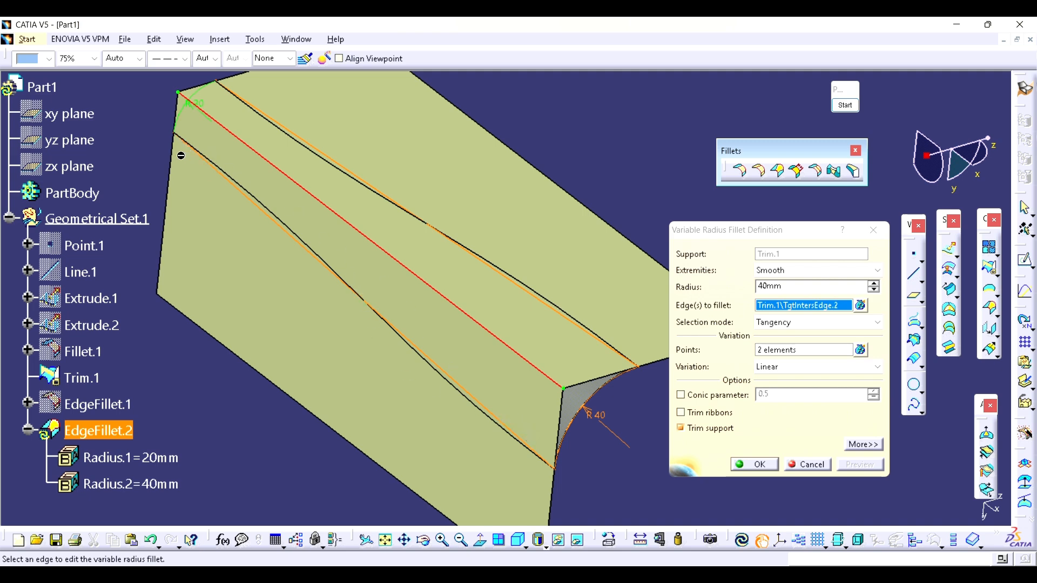
left_click(759, 465)
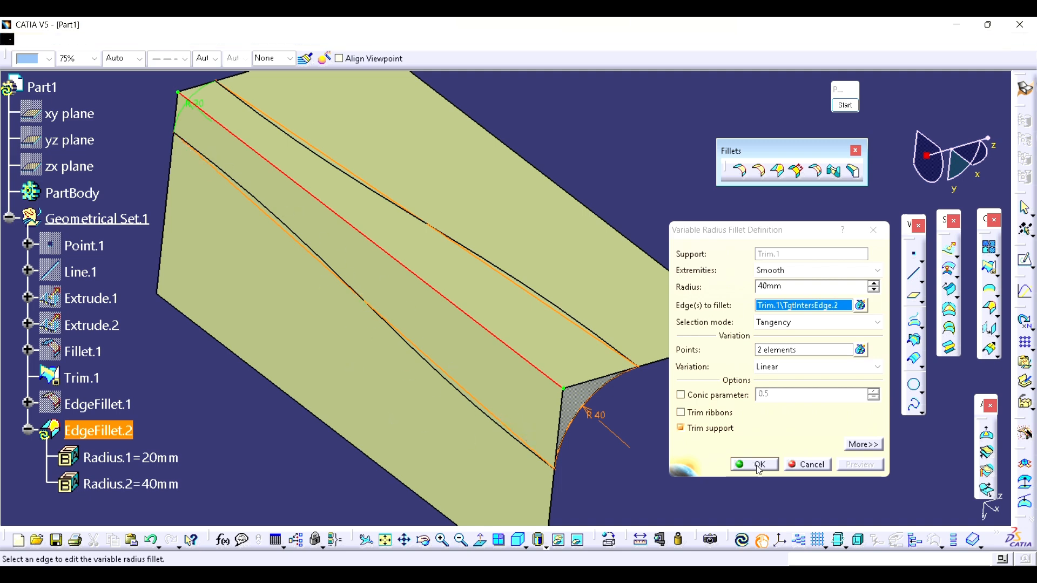
middle_click_drag(758, 470, 697, 466)
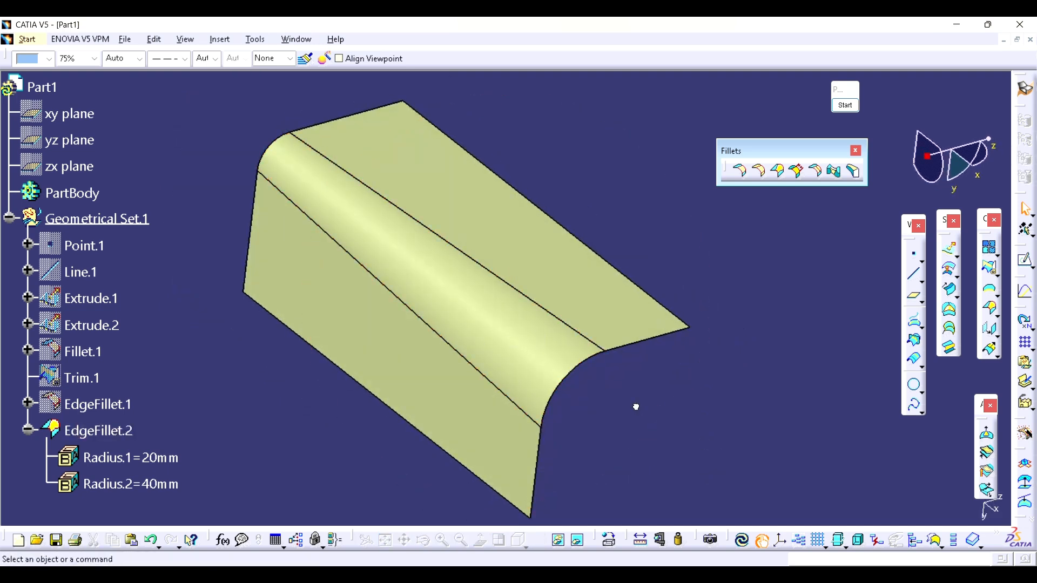
middle_click_drag(636, 407, 636, 417)
Step: Annotate the fillet on screen with red dots and the radii 20, 20 and 40 at its back end, middle and front end, and close the annotation
left_click(845, 105)
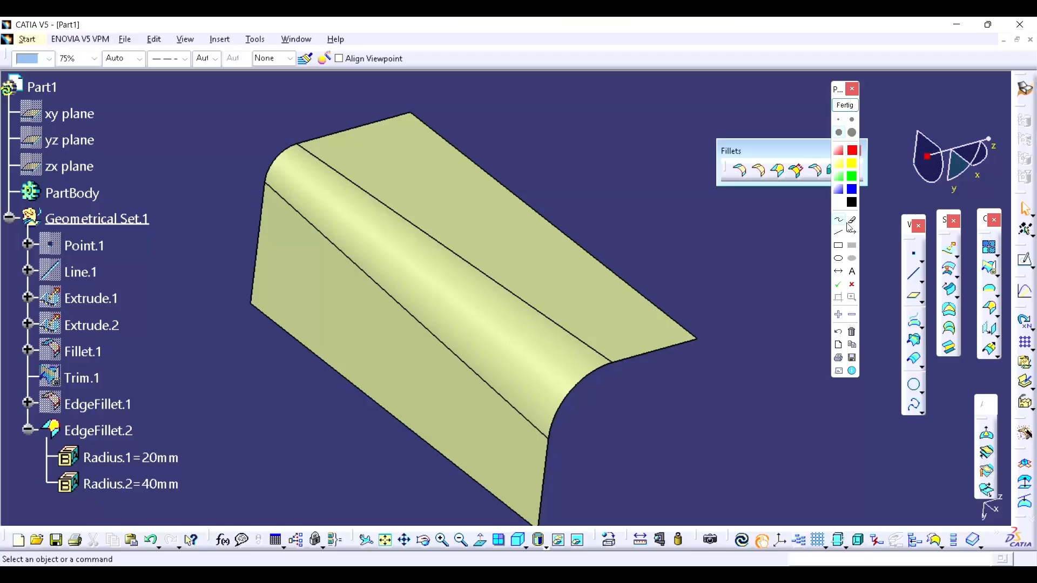
left_click_drag(281, 147, 280, 159)
left_click_drag(218, 150, 264, 121)
left_click_drag(418, 268, 426, 272)
mouse_move(454, 221)
left_mouse_down()
mouse_move(462, 237)
mouse_move(492, 233)
left_mouse_up()
mouse_move(603, 401)
left_mouse_down()
mouse_move(631, 424)
mouse_move(658, 391)
left_mouse_up()
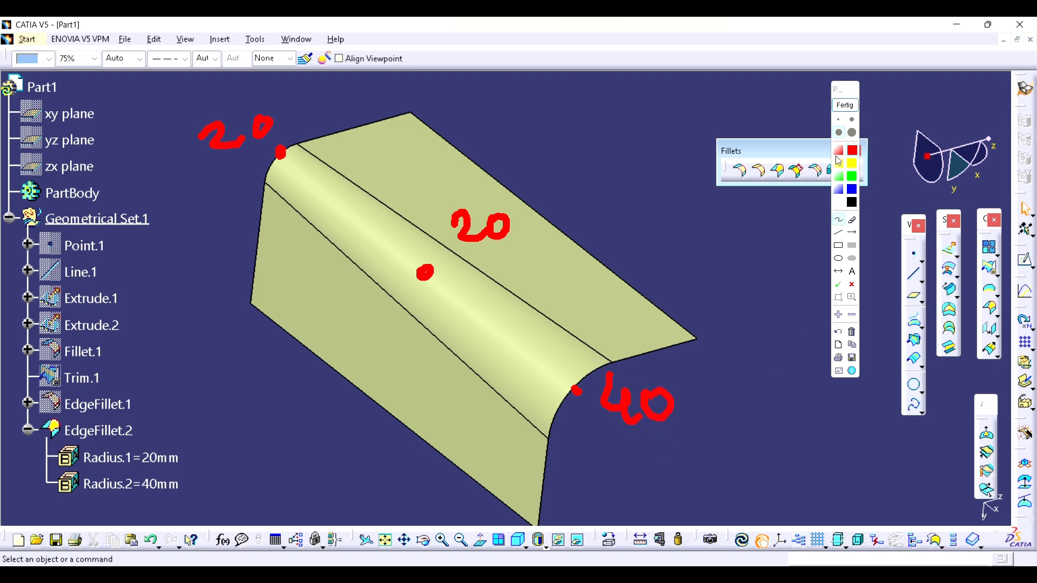
left_click(845, 104)
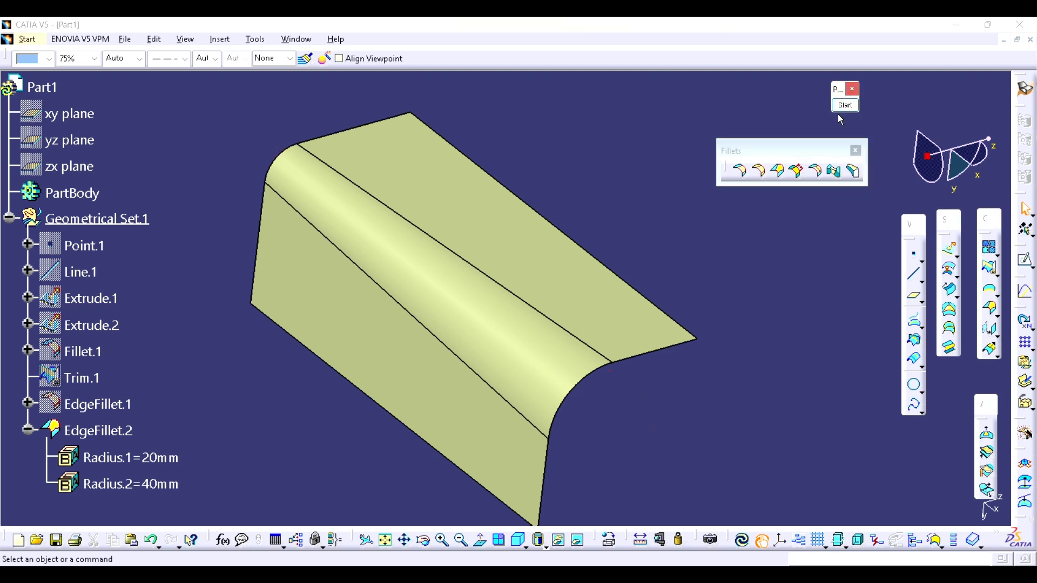
Step: Edit EdgeFillet.2 and add a variation point on the curve at the middle of the filleted edge
double_click(99, 430)
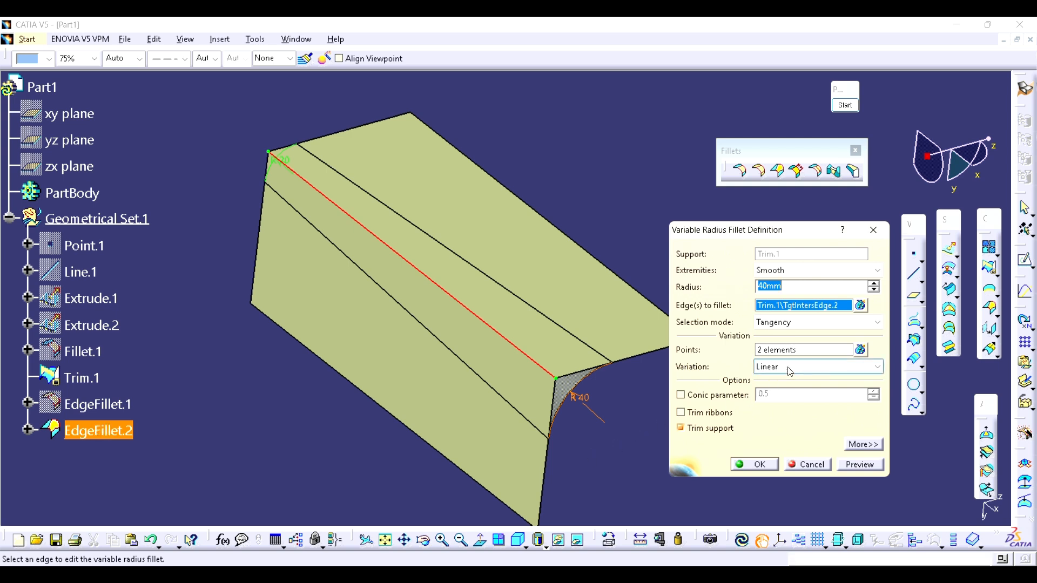
left_click(862, 351)
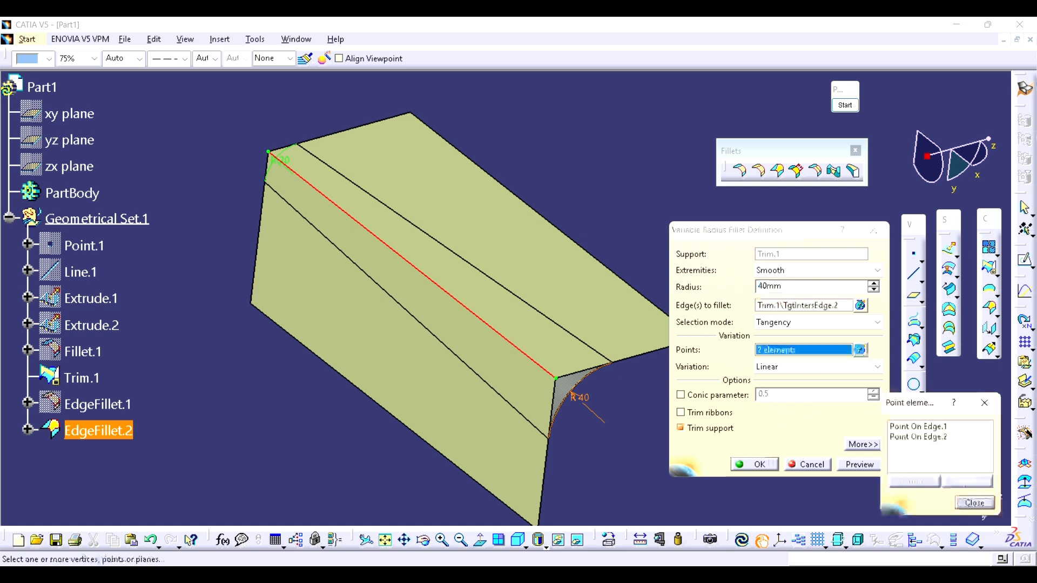
right_click(914, 456)
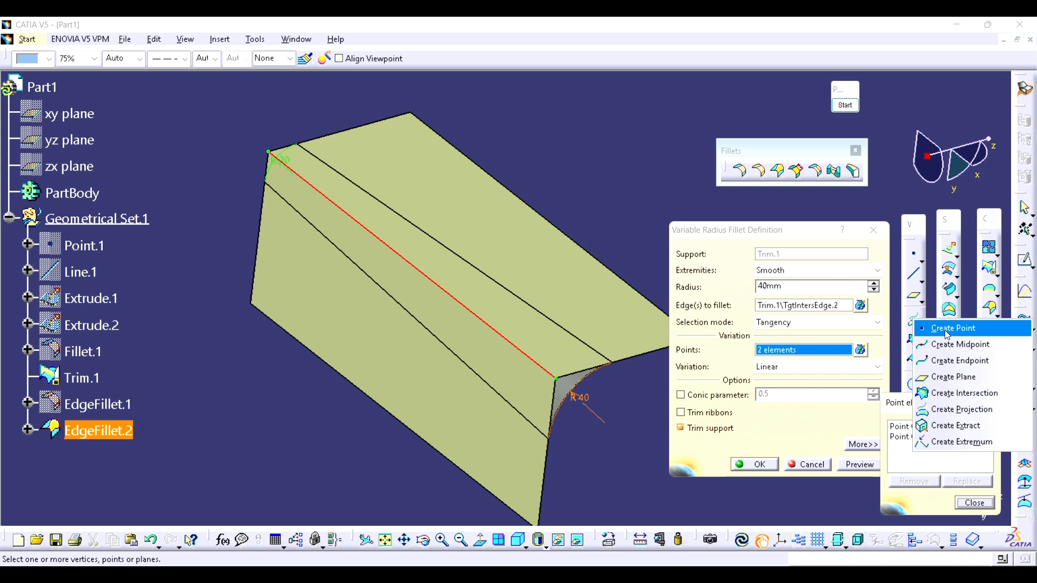
left_click(946, 335)
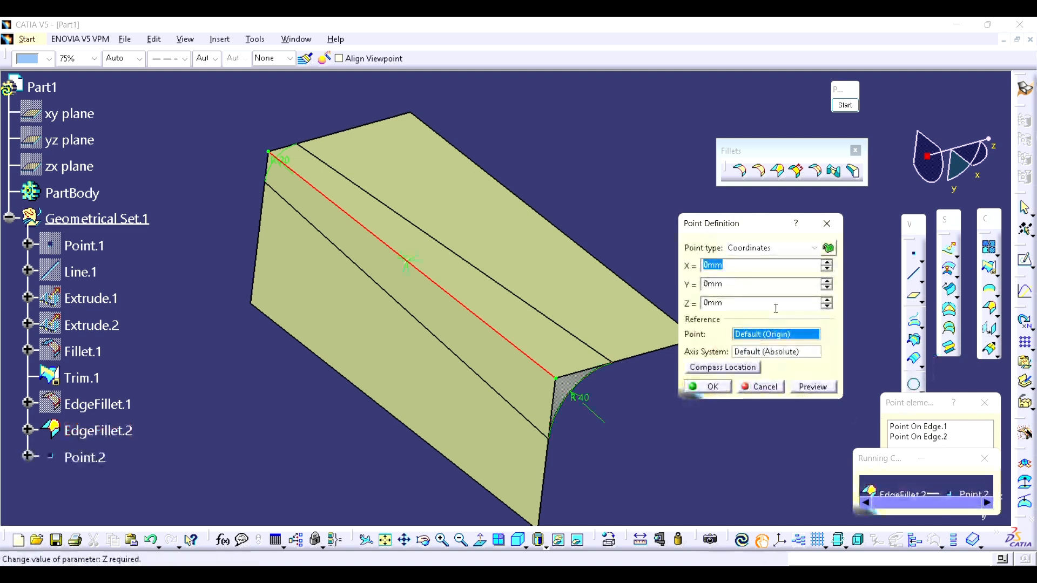
left_click(788, 253)
left_click(773, 268)
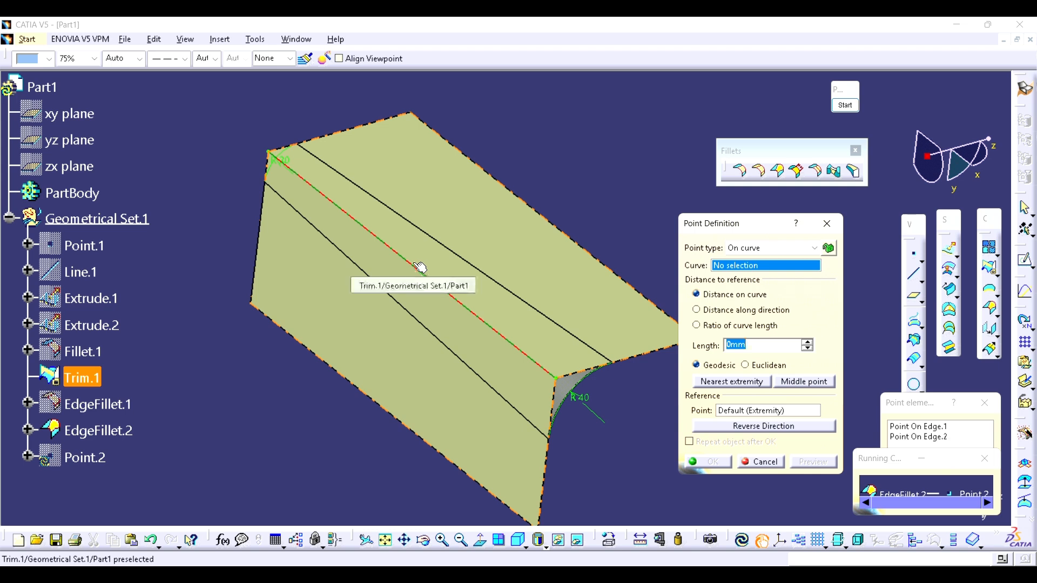
left_click(416, 267)
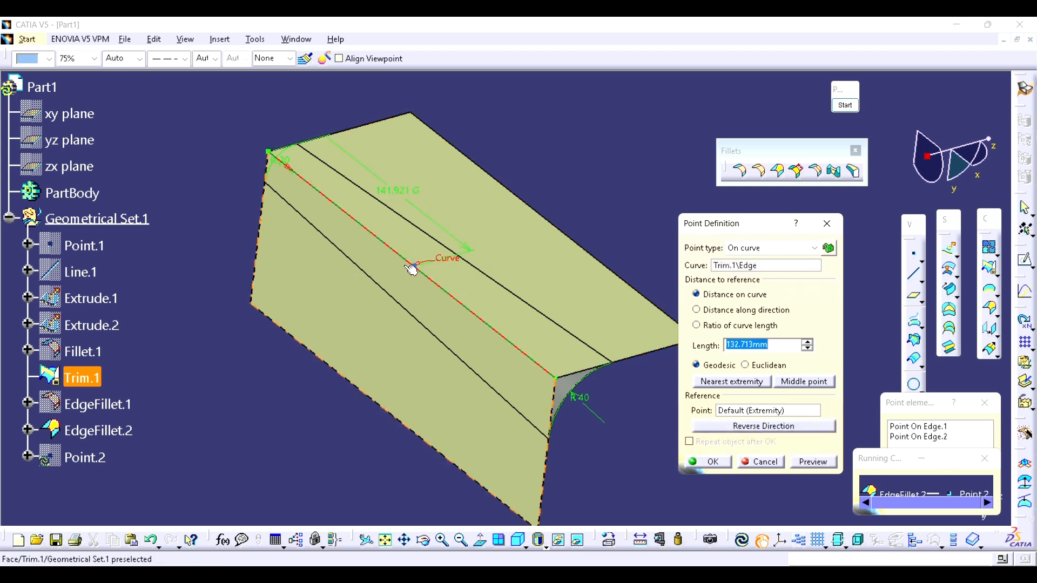
left_click_drag(452, 294, 479, 316)
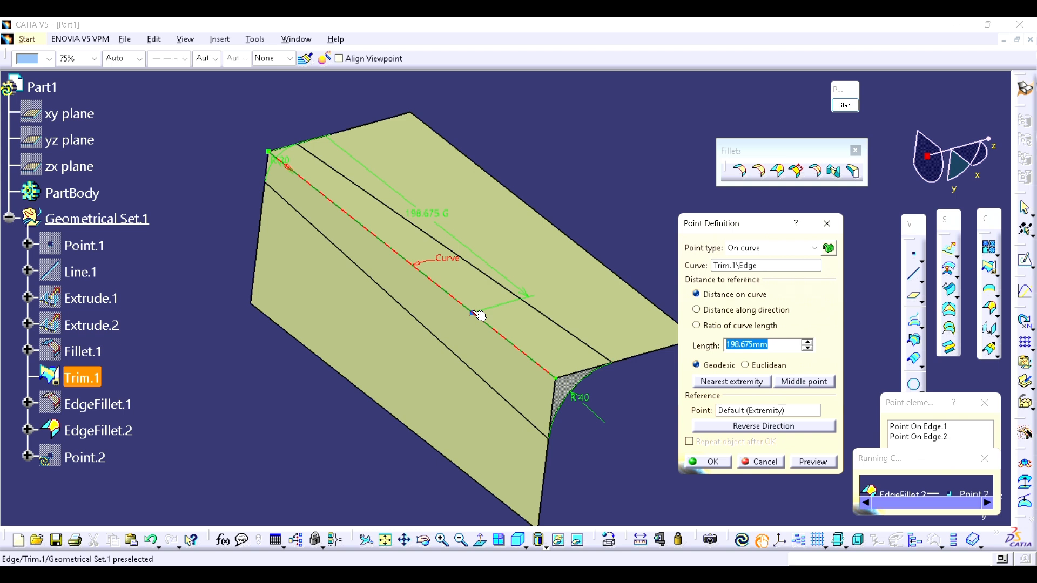
left_click(802, 382)
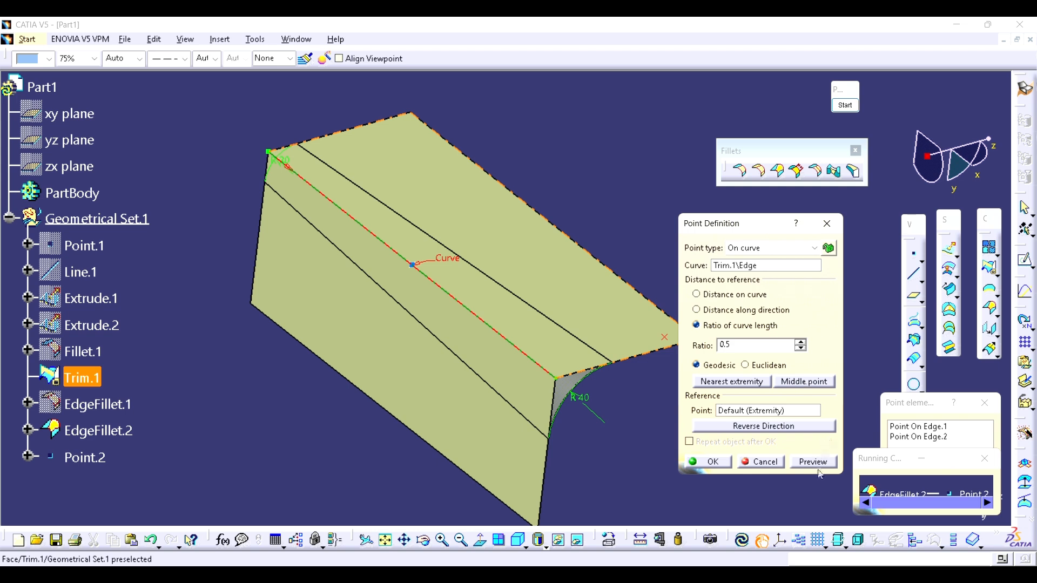
left_click(717, 463)
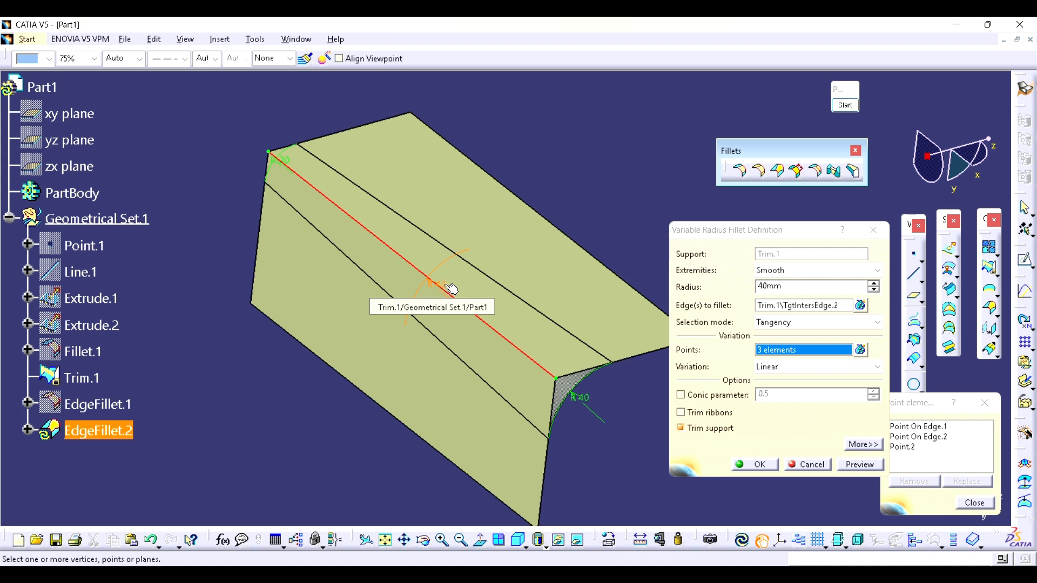
Step: Set the fillet radius at the new middle point to 20 mm and apply the edited variable fillet
double_click(451, 288)
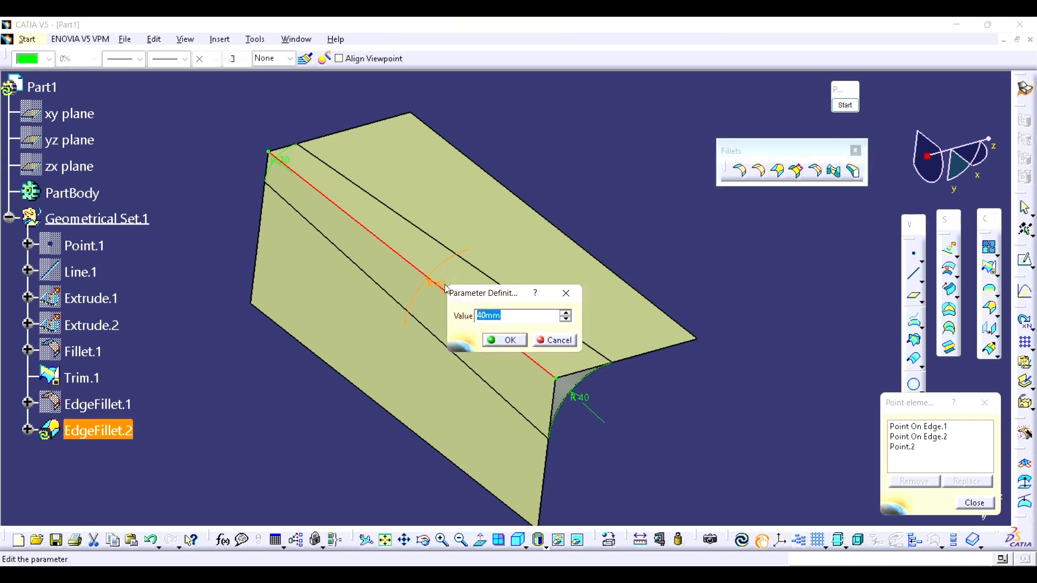
type("20")
left_click(508, 340)
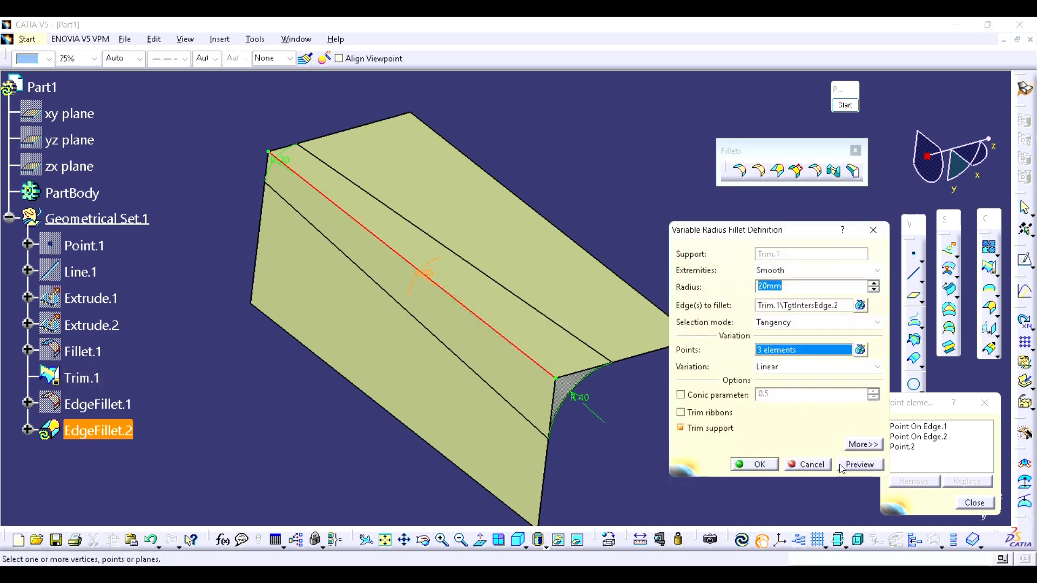
left_click(735, 463)
left_click(732, 458)
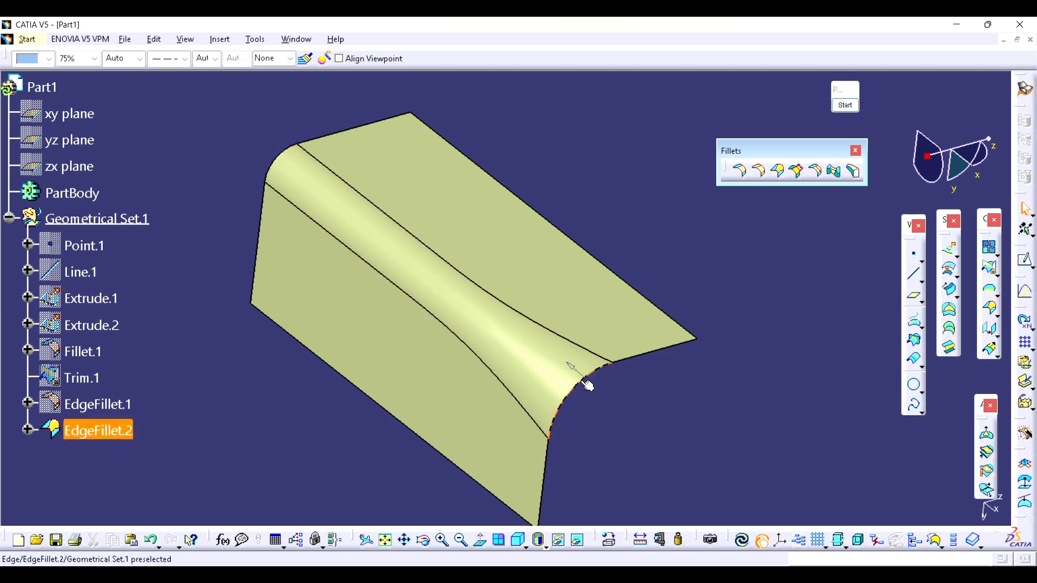
middle_click_drag(599, 385, 623, 382)
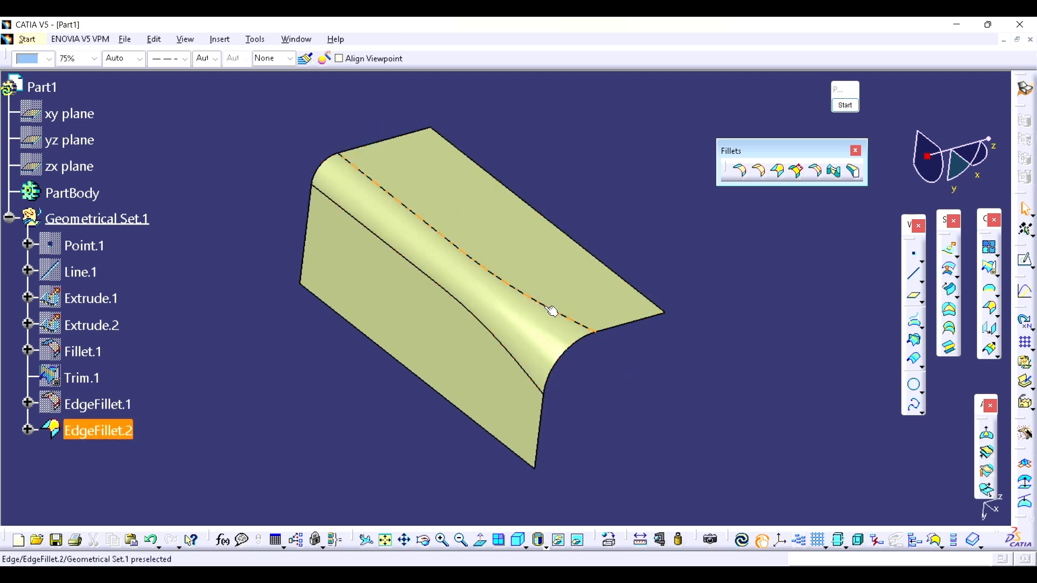
Step: Hide the variable fillet EdgeFillet.2 and show the trimmed surface Trim.1 again
left_click(117, 431)
key("space")
left_click(88, 379)
key("space")
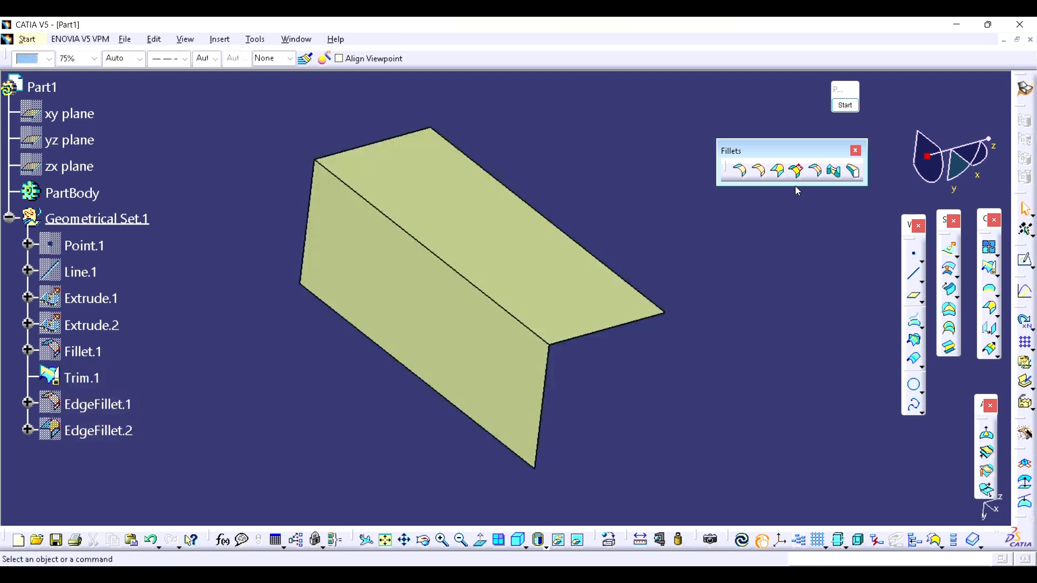
Step: Create a chordal fillet with a 20 mm chordal length along the shared edge of Trim.1, and hide the finished fillet
left_click(797, 179)
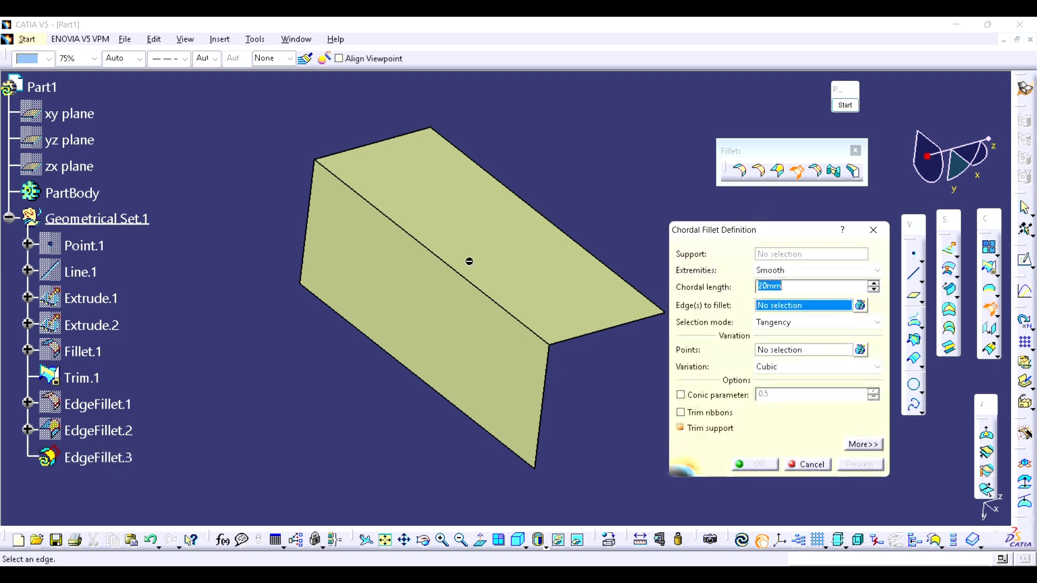
left_click(459, 272)
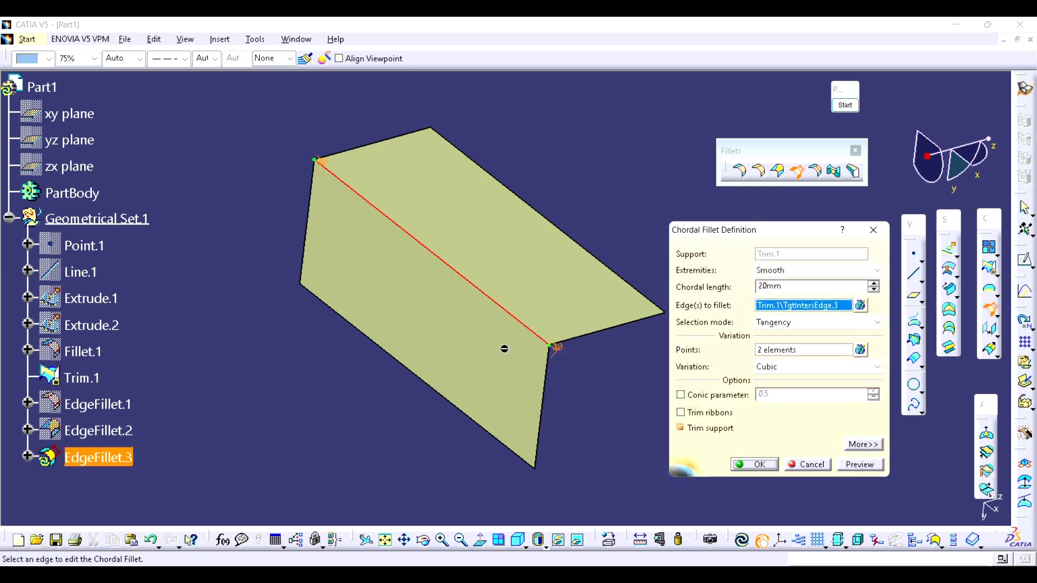
left_click(758, 465)
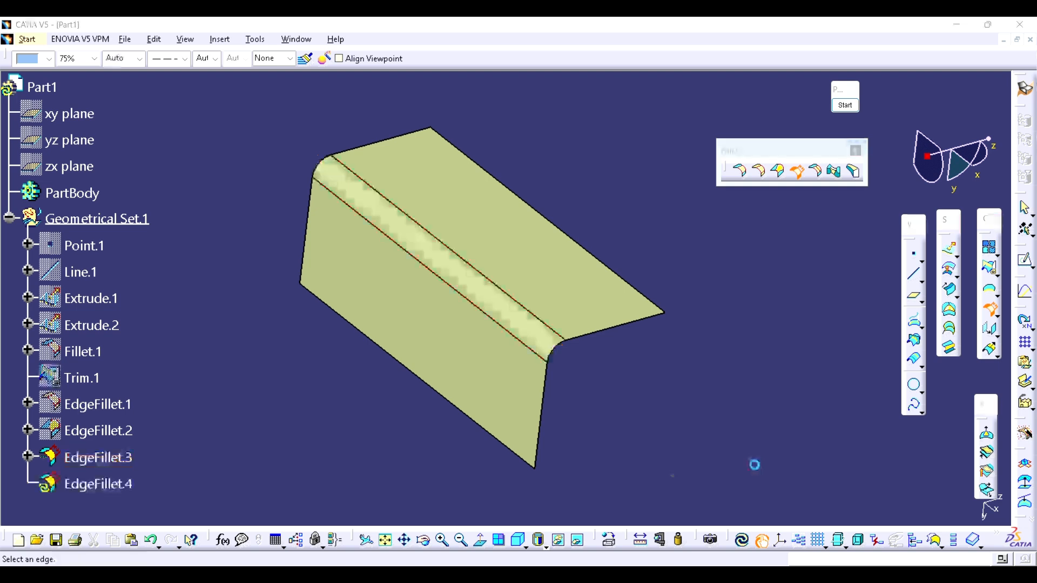
left_click(809, 465)
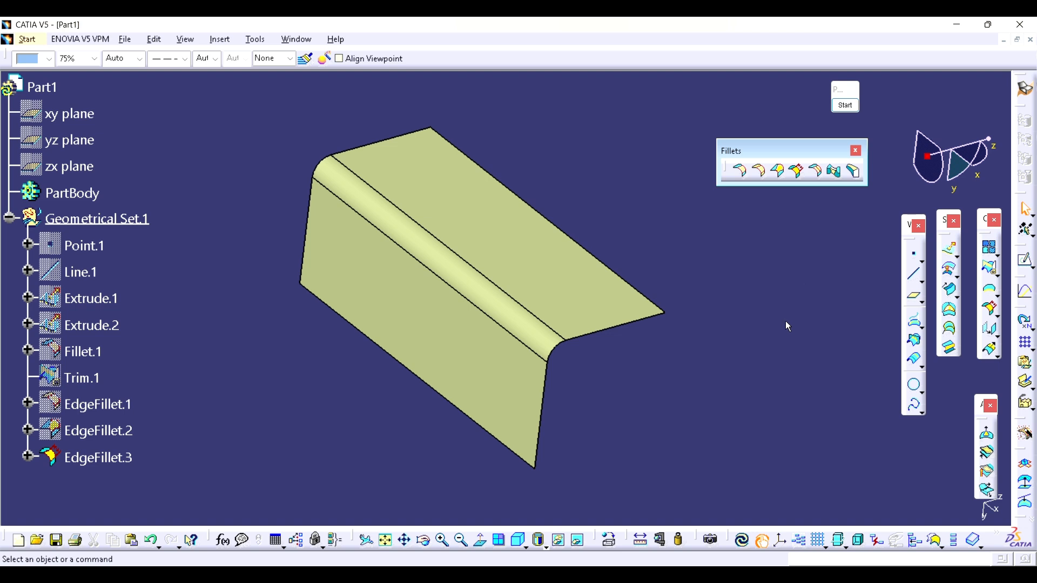
left_click(601, 310)
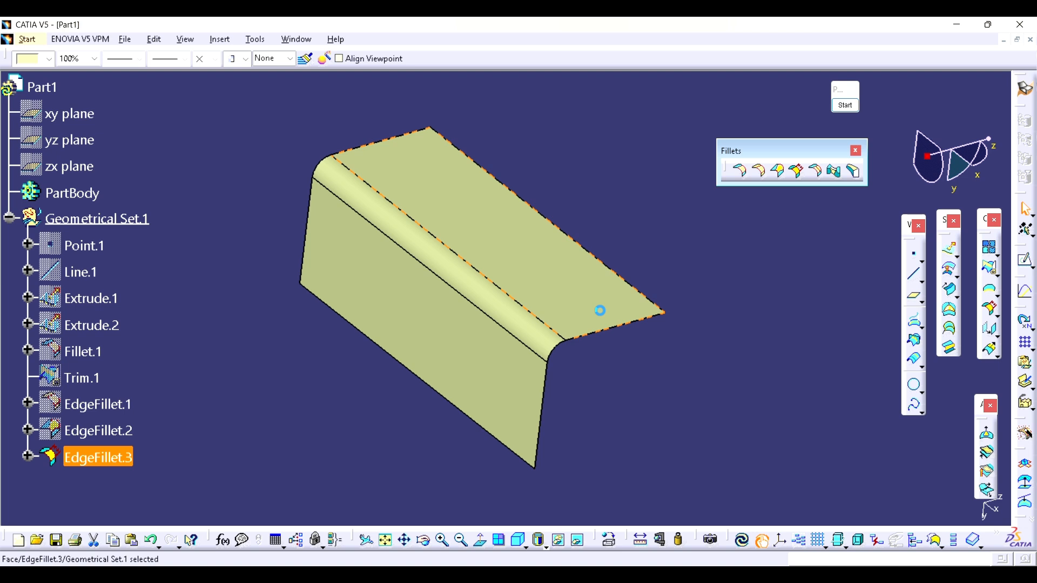
key("space")
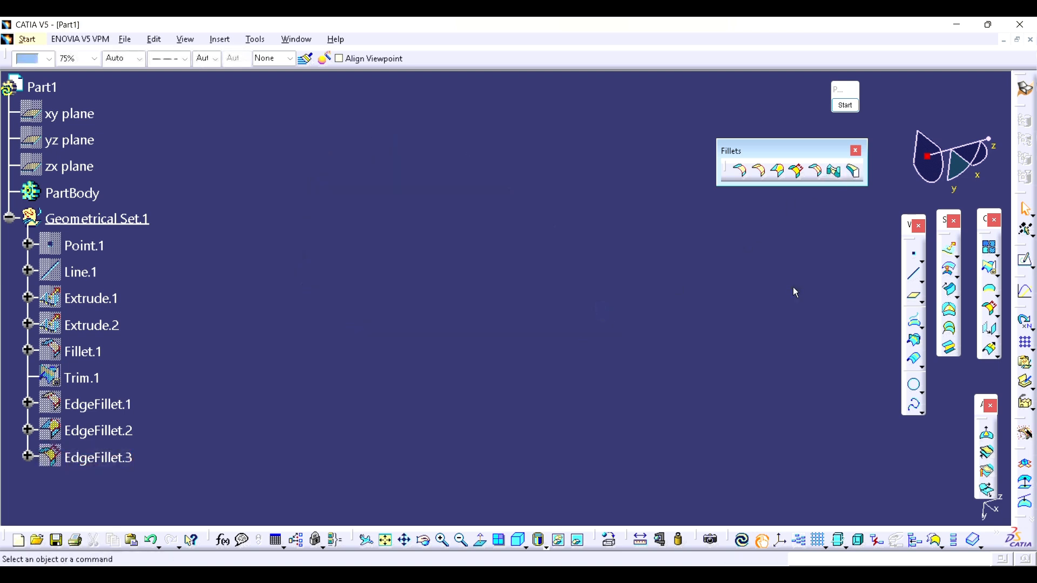
Step: Start the screen annotation and sketch an upside-down U profile in thick red straight lines in the empty view
left_click(845, 105)
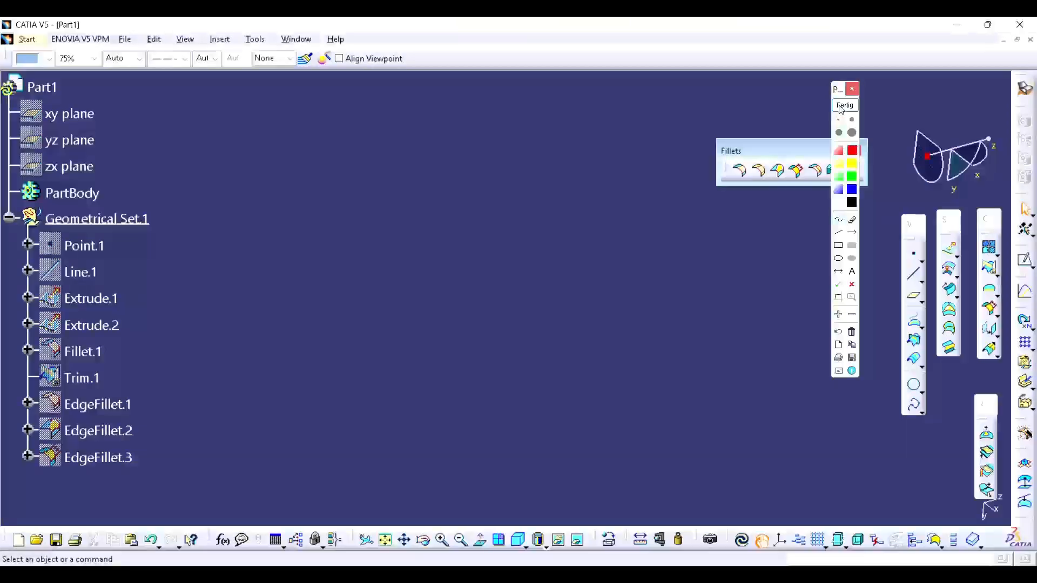
mouse_move(384, 400)
left_mouse_down()
mouse_move(387, 206)
mouse_move(465, 215)
mouse_move(507, 205)
left_mouse_up()
left_click_drag(507, 205, 511, 391)
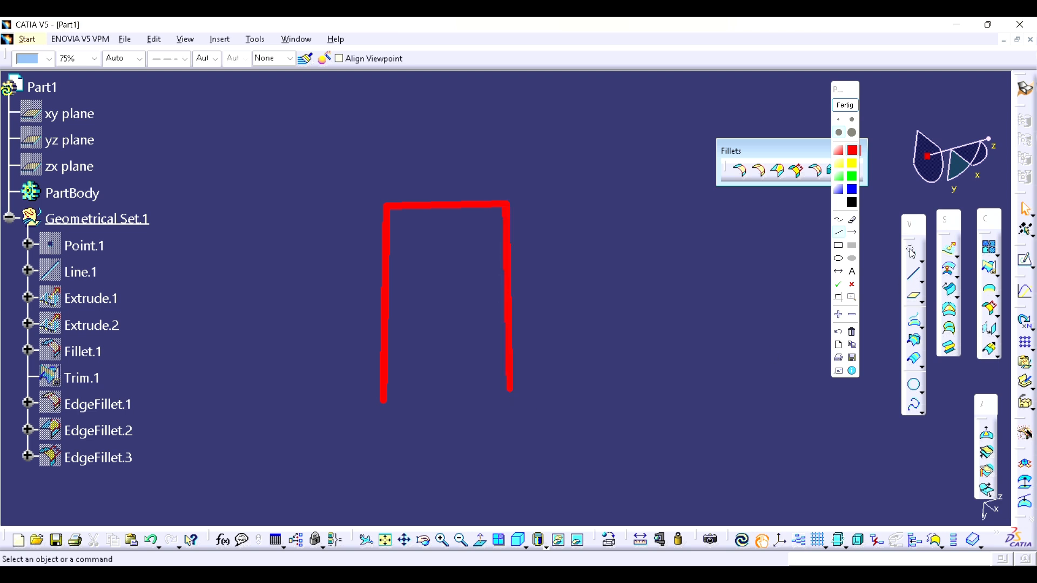
Step: Mark both legs of the red profile with blue check marks, add a black stroke between the legs, and close the annotation
left_click(851, 191)
mouse_move(356, 310)
left_mouse_down()
mouse_move(367, 331)
mouse_move(406, 291)
mouse_move(368, 331)
left_mouse_up()
left_click_drag(369, 329, 412, 290)
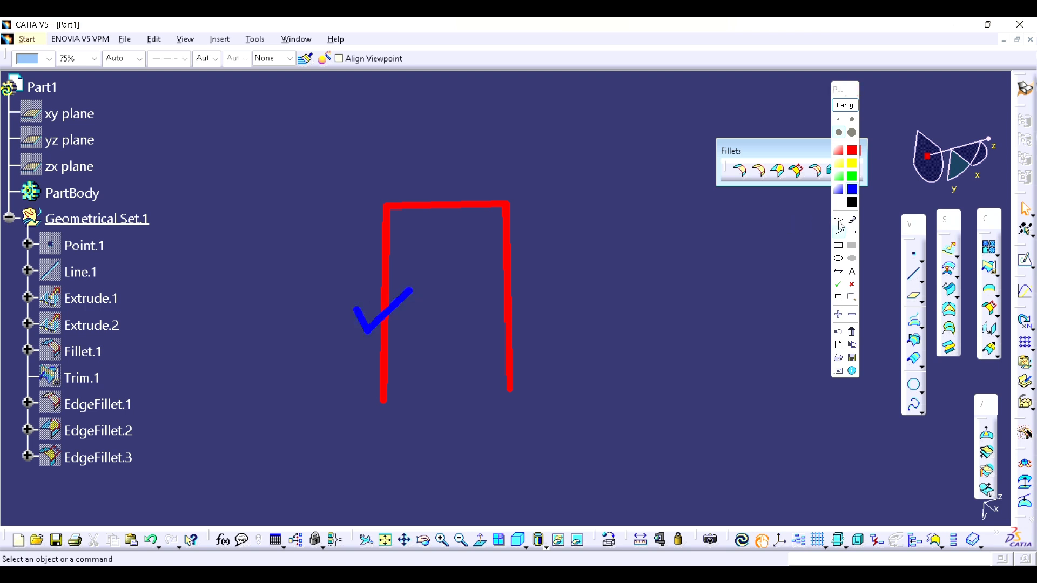
mouse_move(488, 312)
left_mouse_down()
mouse_move(495, 341)
mouse_move(556, 298)
left_mouse_up()
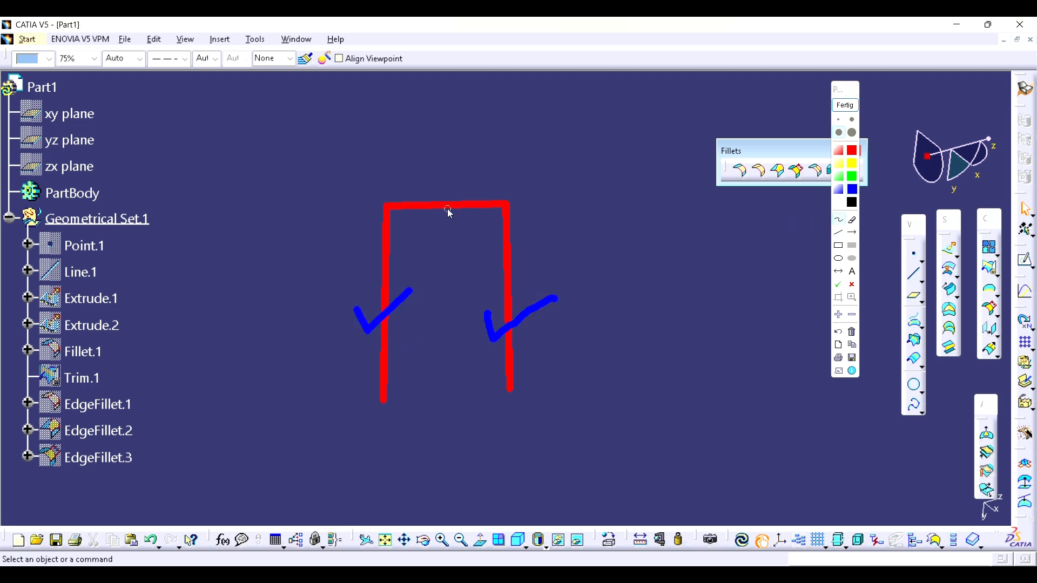
left_click_drag(446, 203, 449, 200)
left_click(851, 204)
mouse_move(390, 293)
left_mouse_down()
mouse_move(416, 222)
mouse_move(451, 206)
mouse_move(501, 225)
mouse_move(511, 282)
left_mouse_up()
left_click(845, 105)
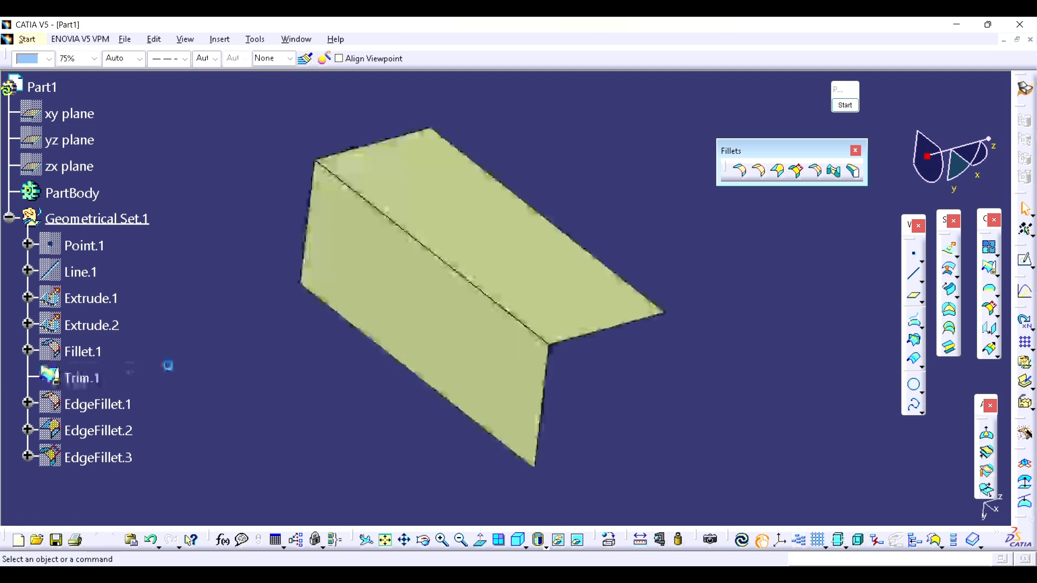
Step: Show Trim.1 and the vertical surface Extrude.2, and hide the horizontal surface Extrude.1
middle_click_drag(526, 348, 468, 313)
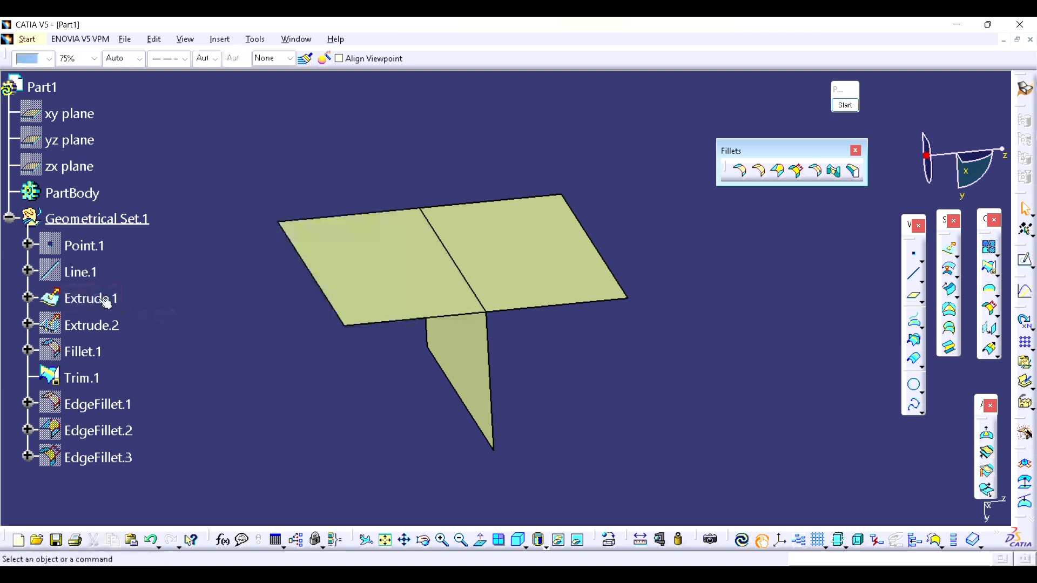
left_click(89, 327)
key("space")
middle_click_drag(603, 326, 624, 319)
Step: Offset the surface Extrude.2 by 30 mm towards the free end of the horizontal face, and hide Extrude.2
left_click(950, 269)
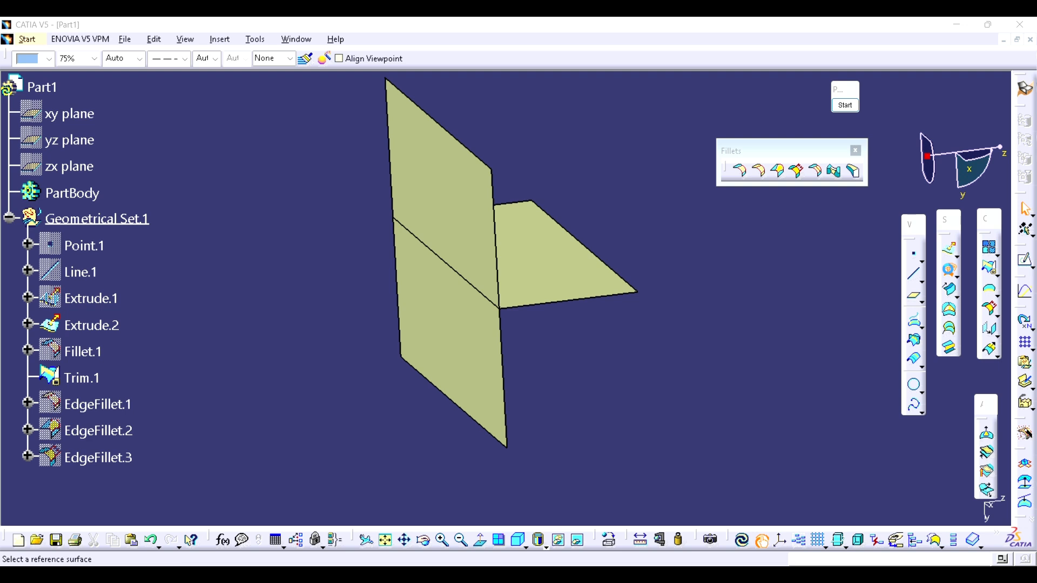
left_click(444, 192)
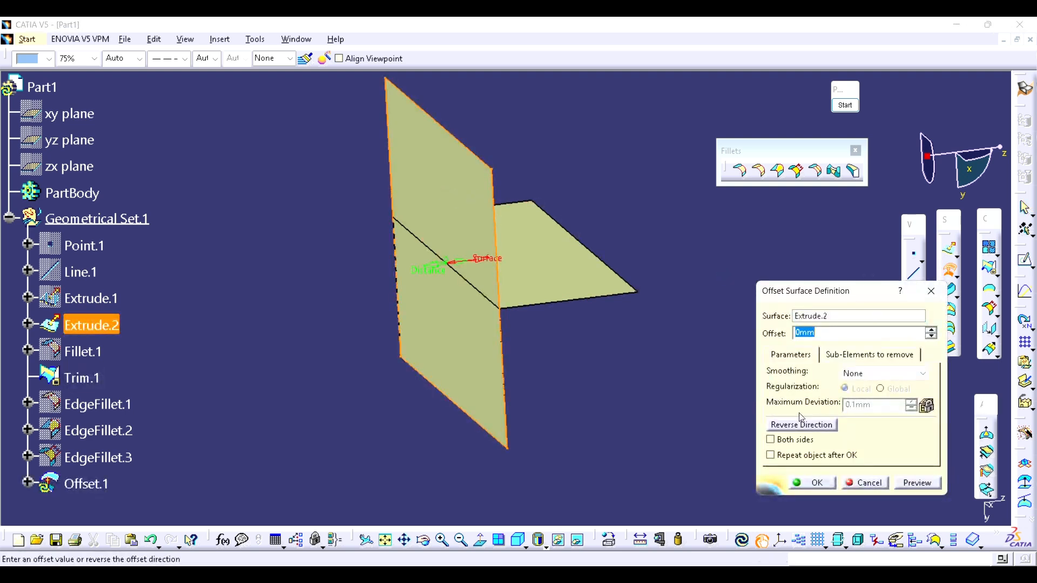
type("20")
key("Return")
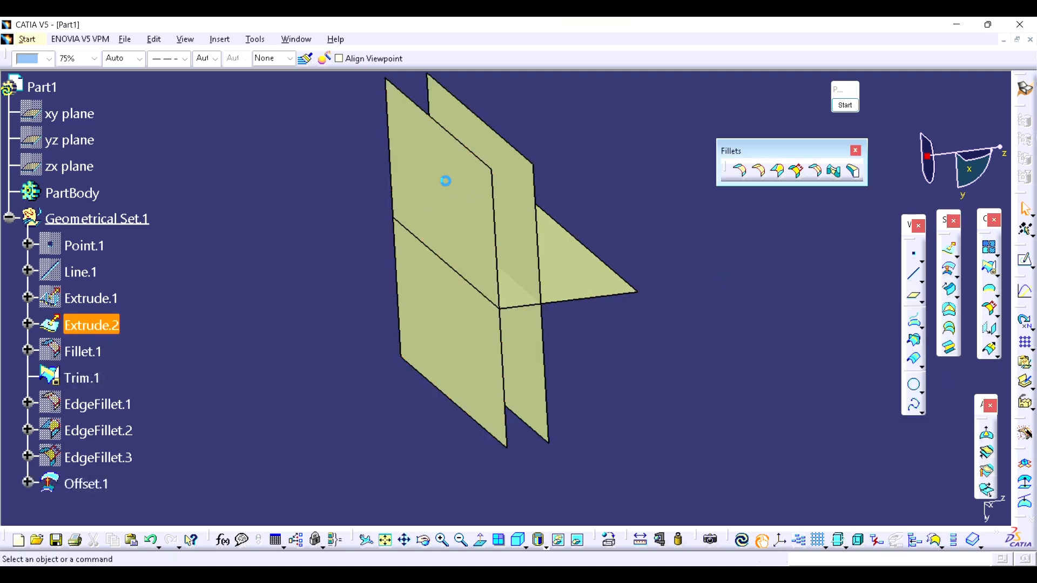
Step: Trim Trim.1 with Offset.1 in Standard mode, keeping the inverted U formed by both vertical legs and the short face between them
middle_click_drag(629, 355, 572, 327)
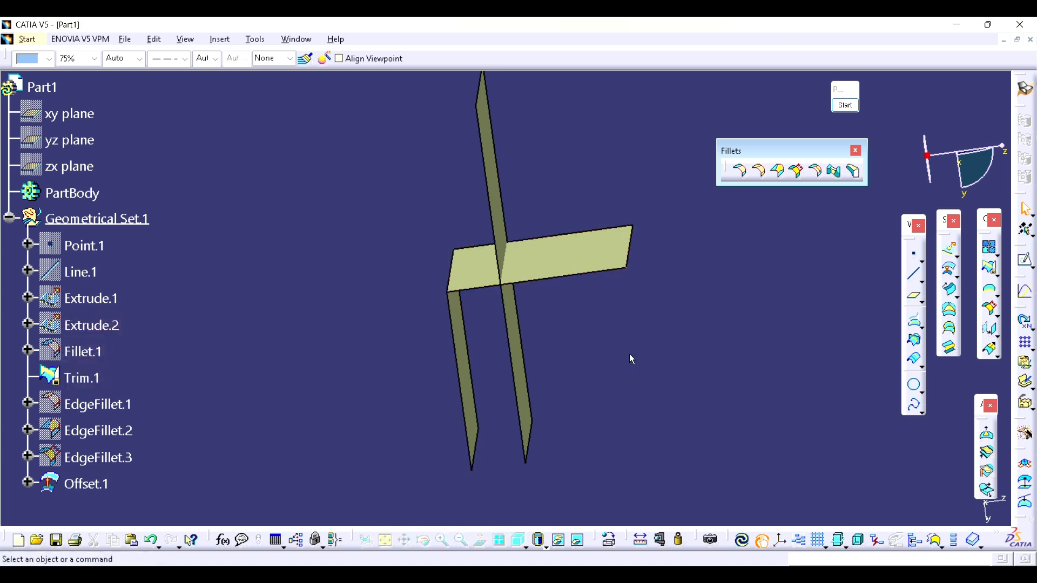
left_click(991, 270)
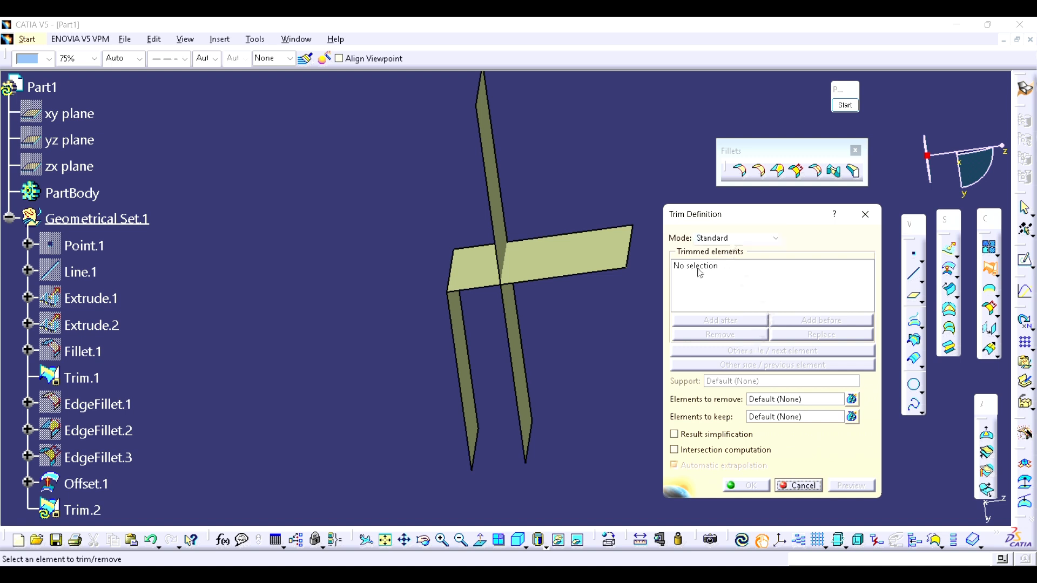
middle_click_drag(585, 322, 578, 325)
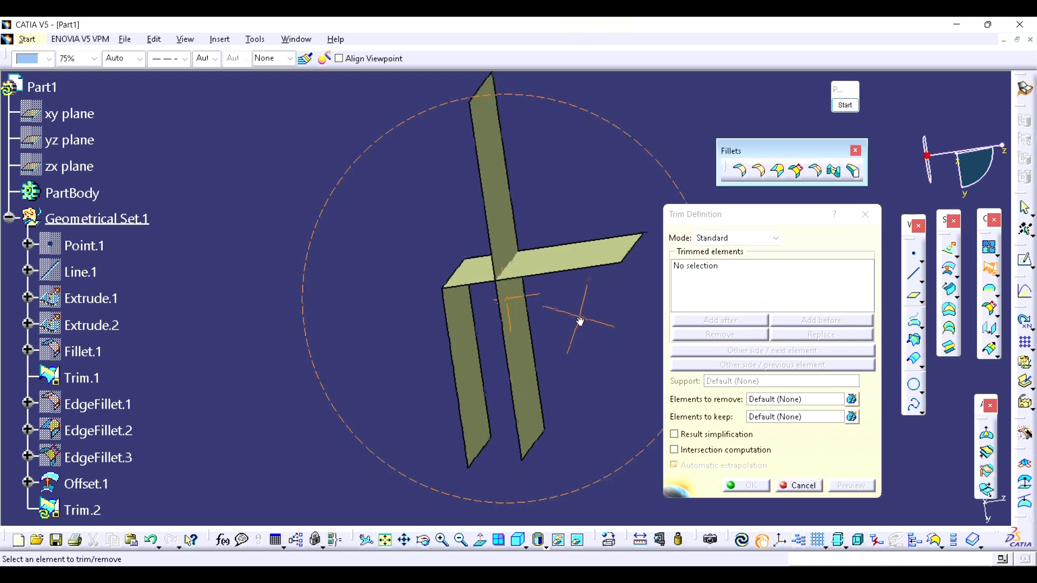
left_click(464, 332)
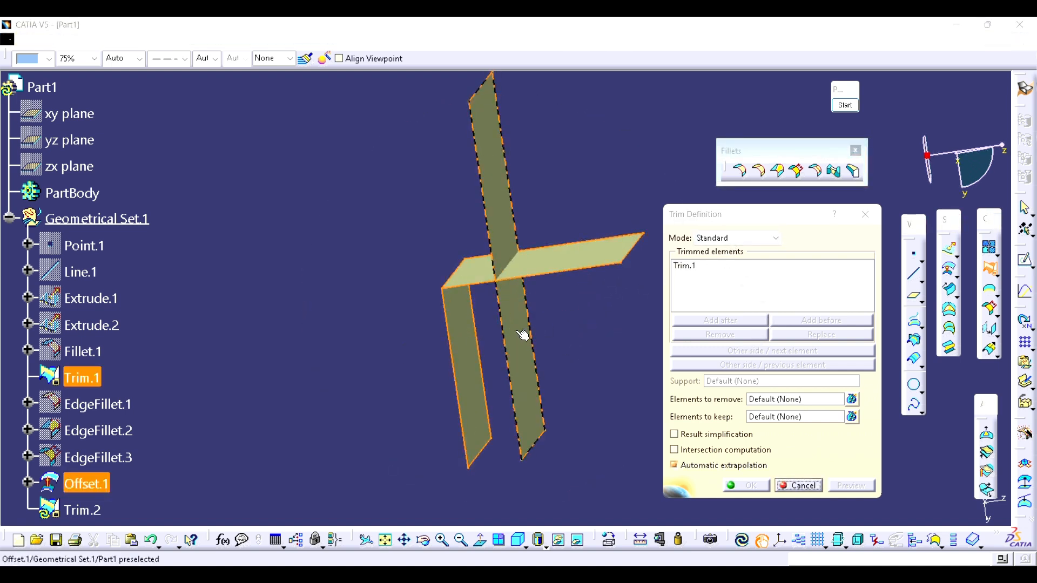
left_click(515, 330)
left_click(742, 484)
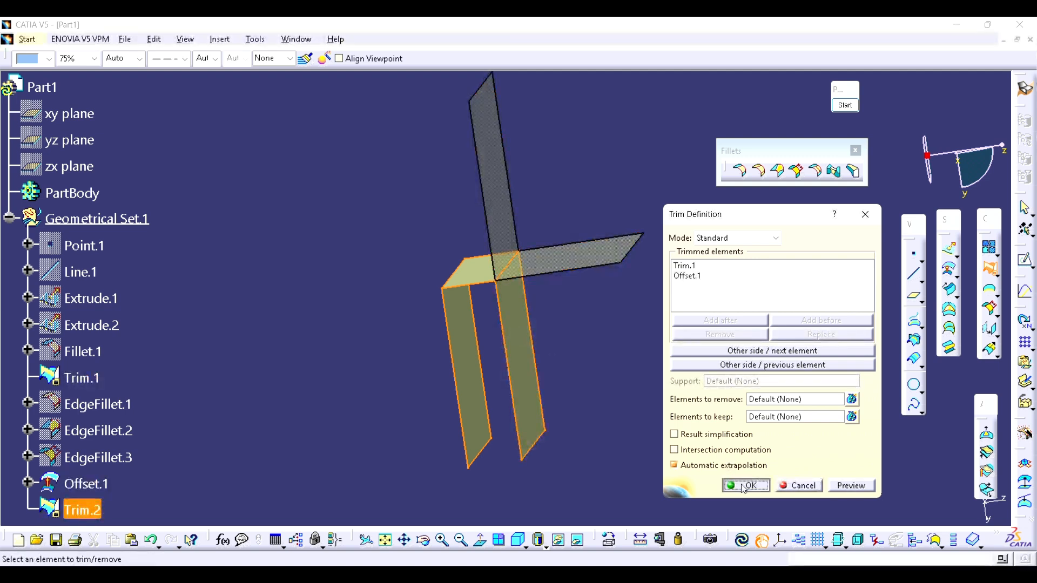
Step: Create a tritangent fillet on Trim.2 between its two parallel vertical faces, removing the short top face that connects them
middle_click_drag(534, 281, 489, 267)
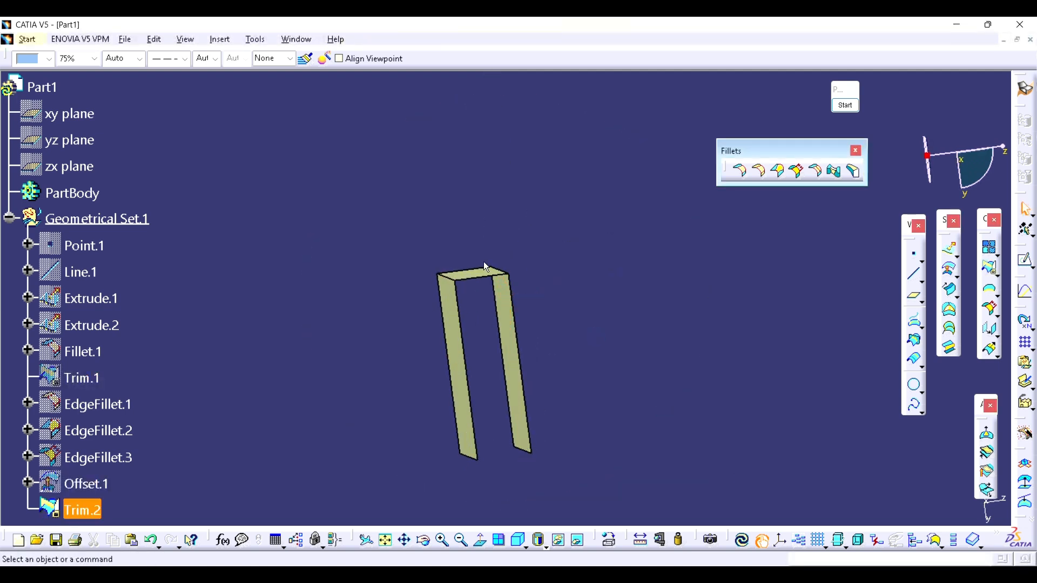
middle_click_drag(598, 309, 602, 331)
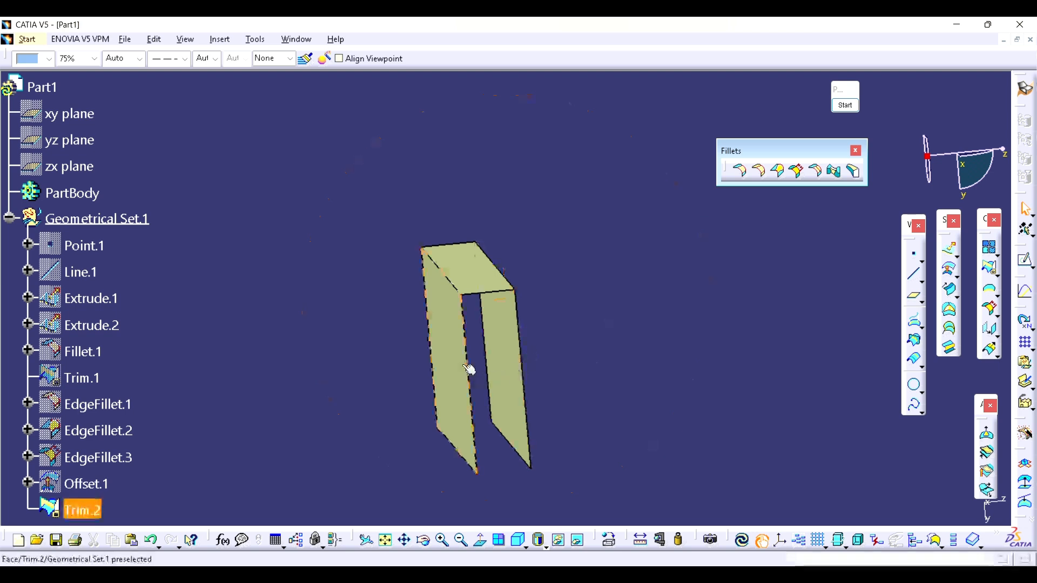
left_click(473, 280)
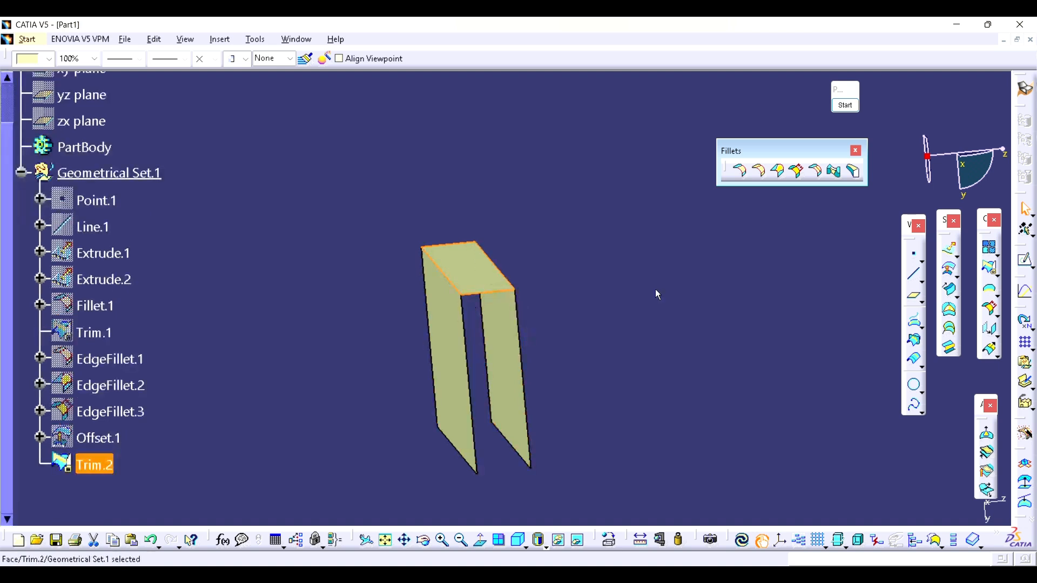
left_click(834, 243)
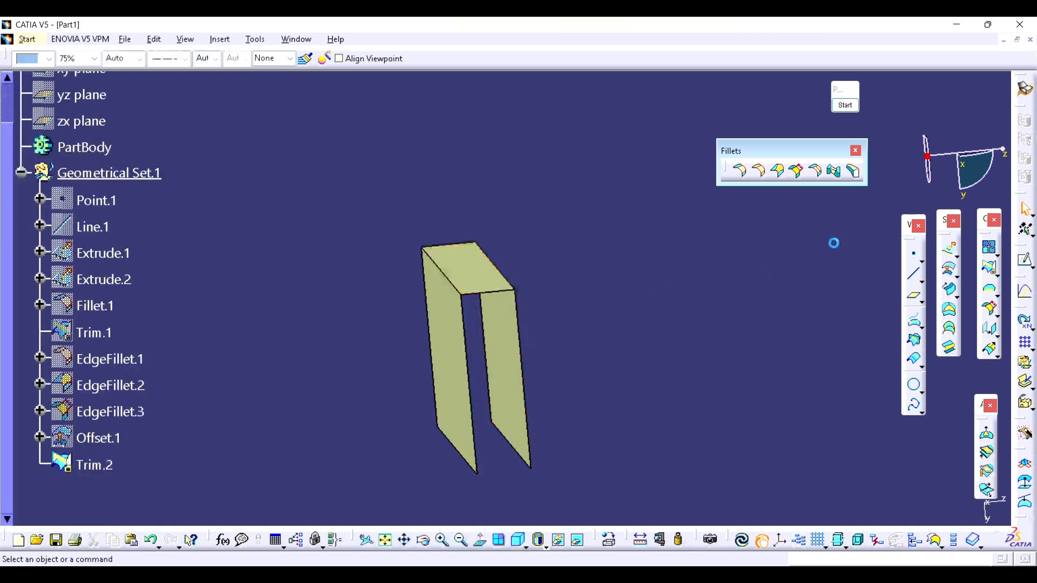
left_click(854, 172)
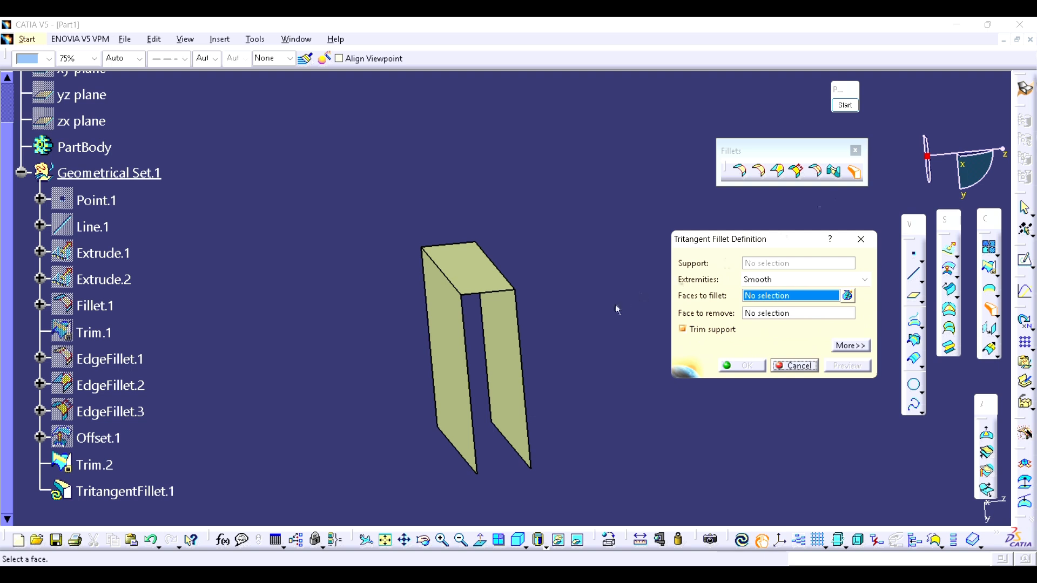
left_click(454, 341)
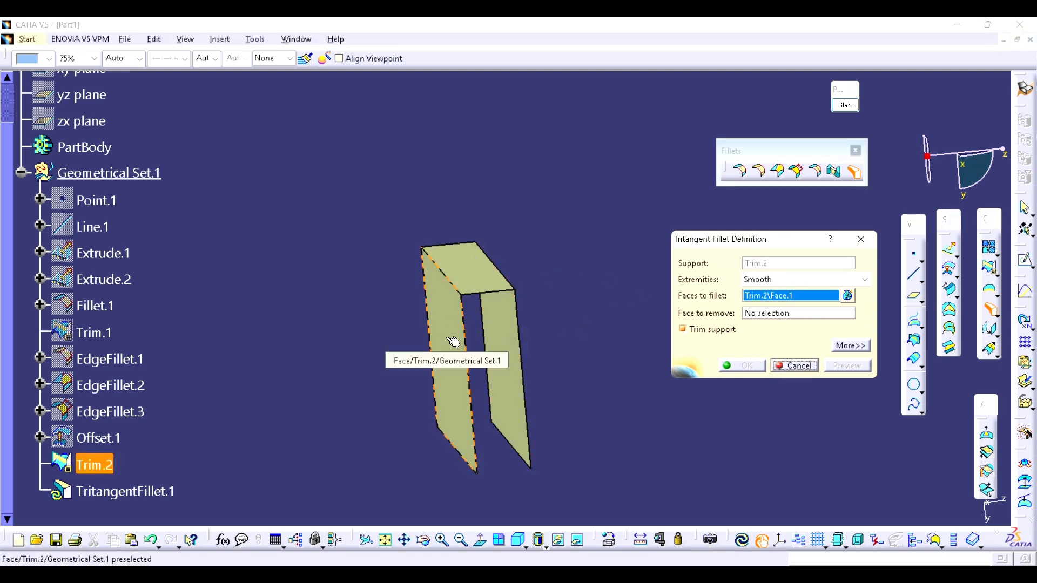
left_click(508, 339)
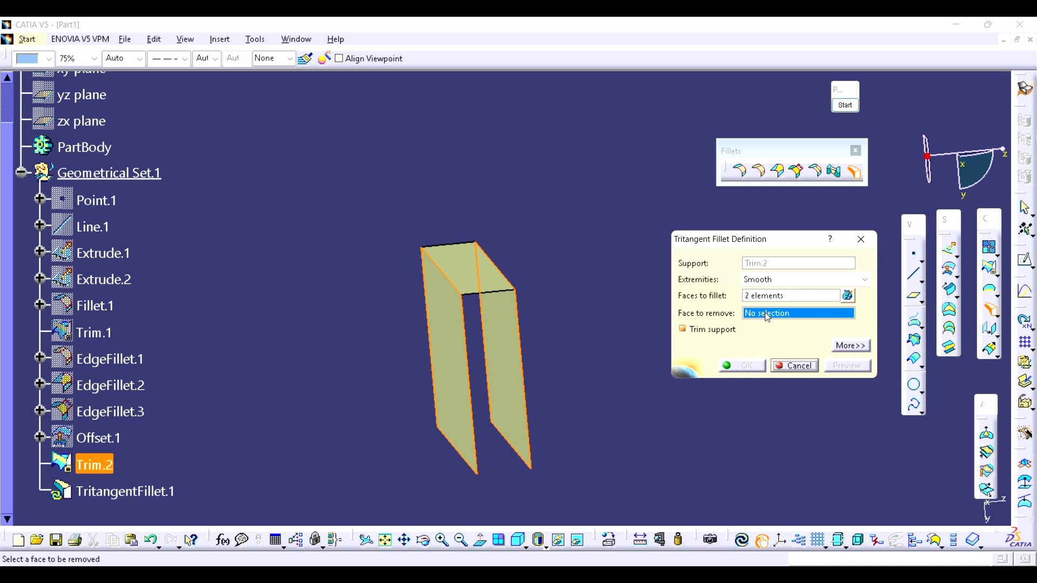
left_click(494, 286)
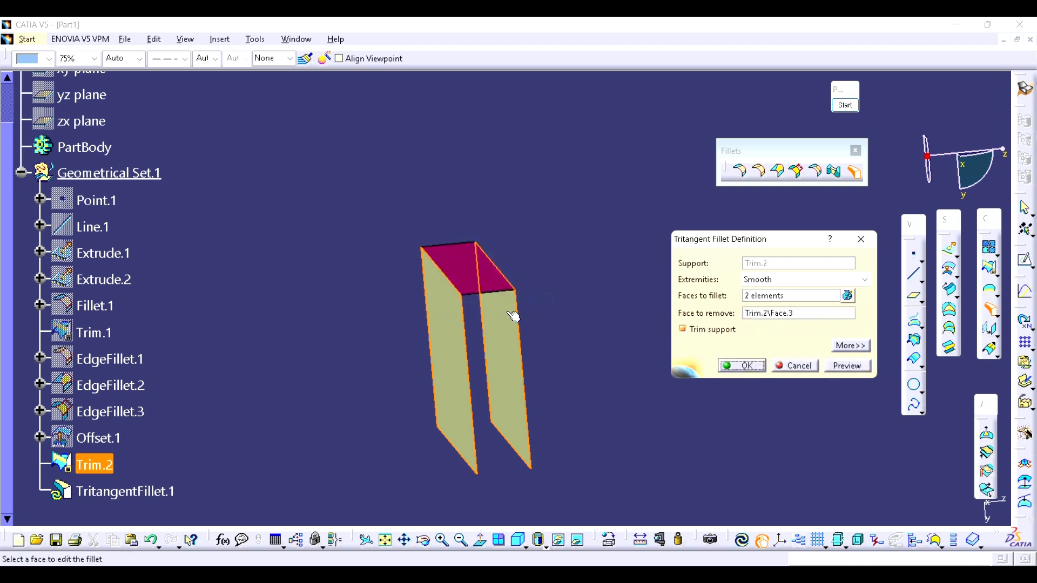
mouse_move(510, 332)
middle_mouse_down()
mouse_move(497, 329)
mouse_move(518, 323)
middle_mouse_up()
left_click(847, 366)
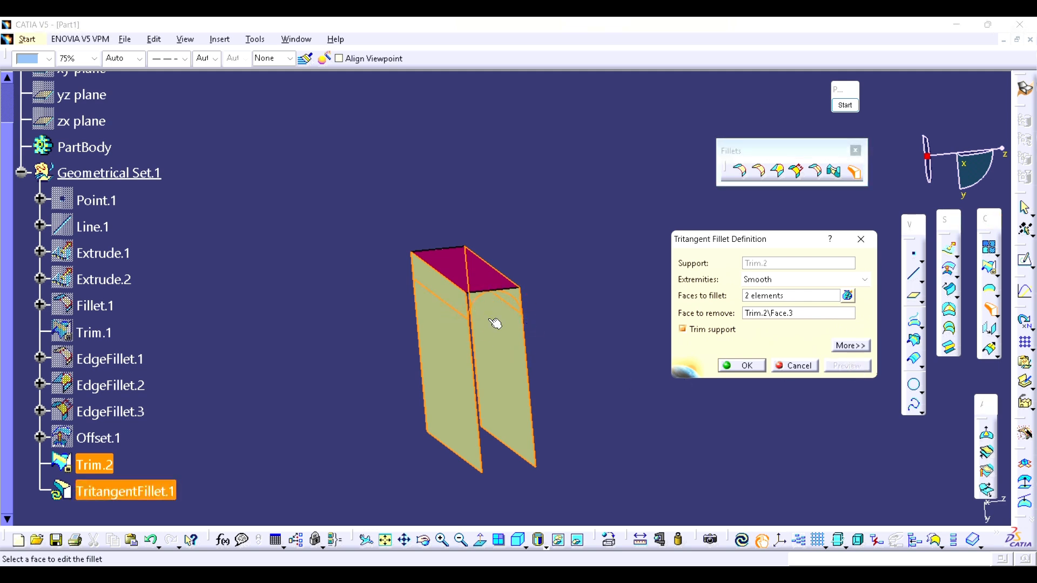
left_click(743, 367)
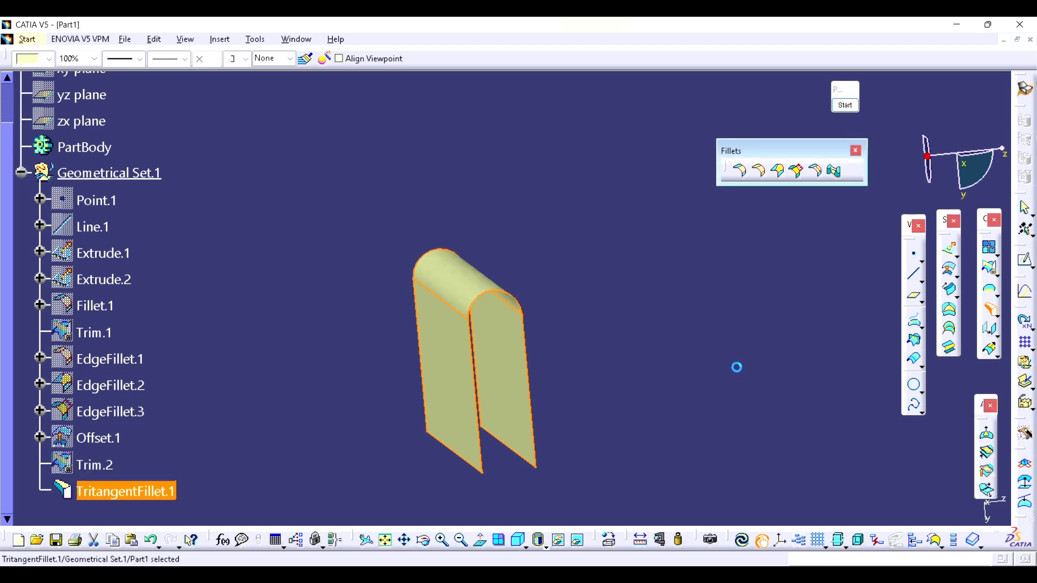
Step: Set the offset distance of Offset.1 to 50 mm and update the tritangent fillet to the wider spacing
middle_click_drag(659, 368, 636, 384)
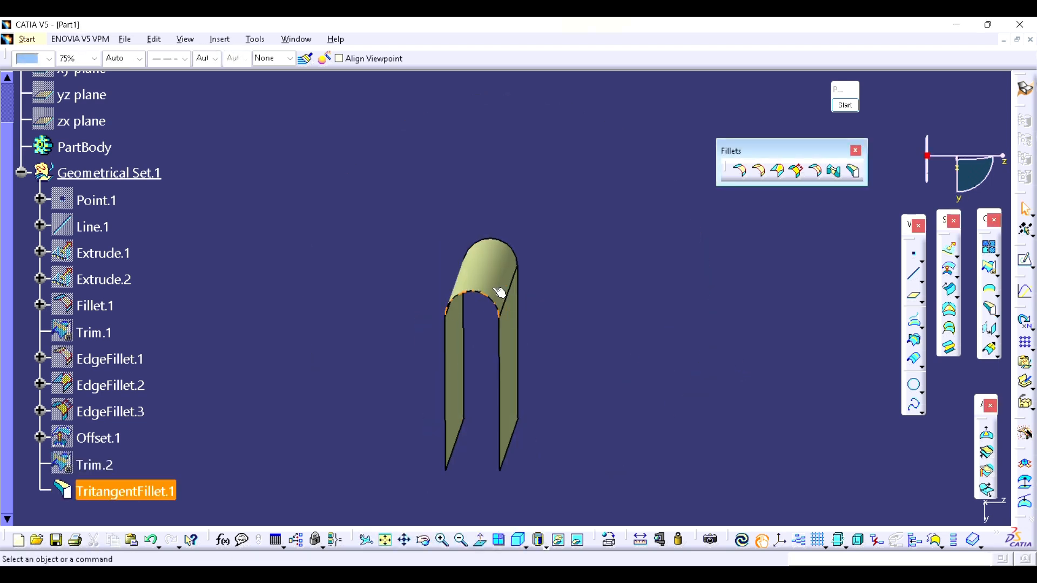
middle_click_drag(475, 301, 519, 328)
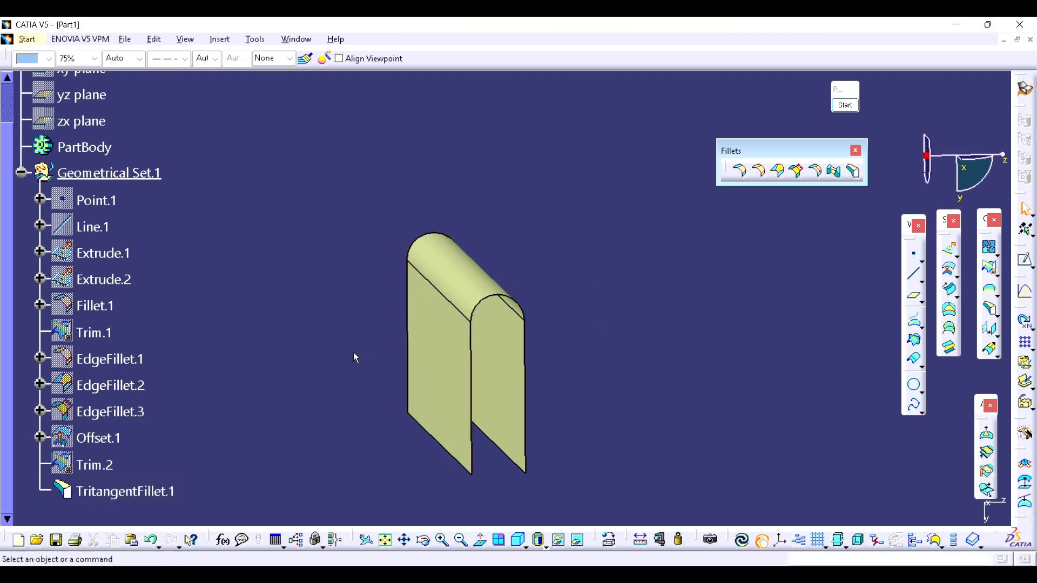
left_click(90, 432)
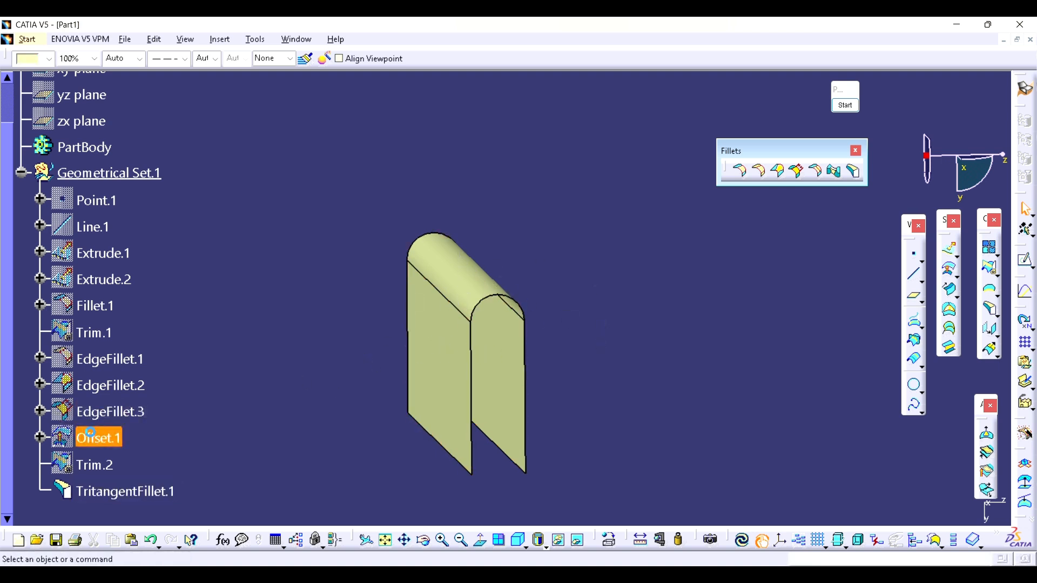
double_click(89, 432)
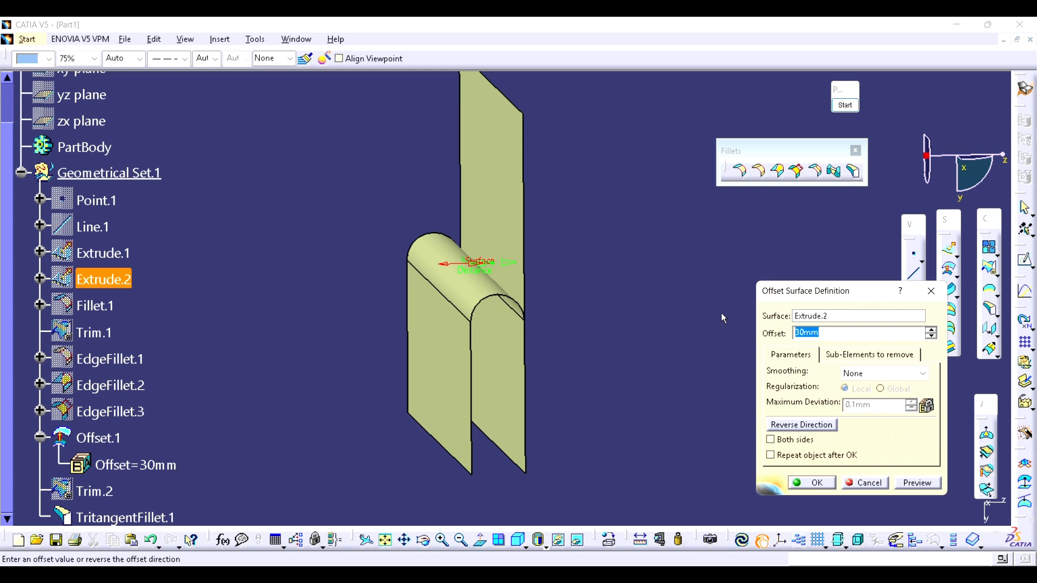
type("50")
key("Return")
right_click(508, 349)
left_click(548, 293)
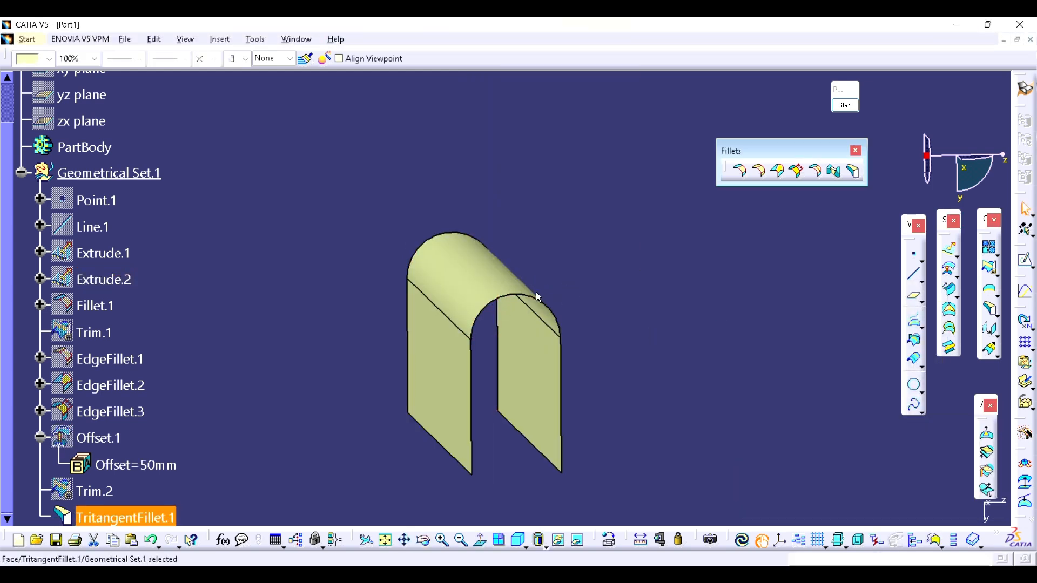
middle_click_drag(581, 294, 641, 326)
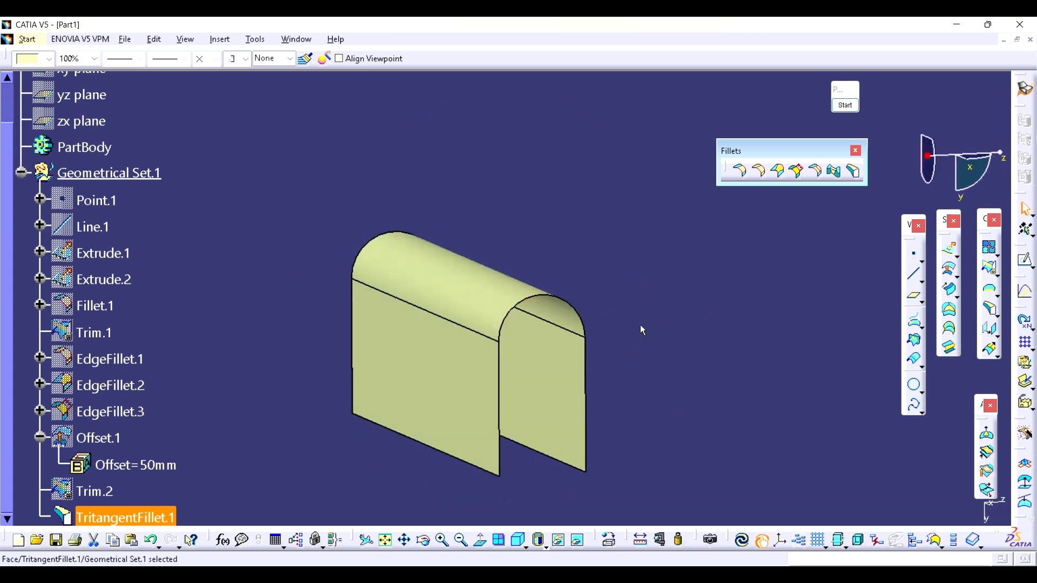